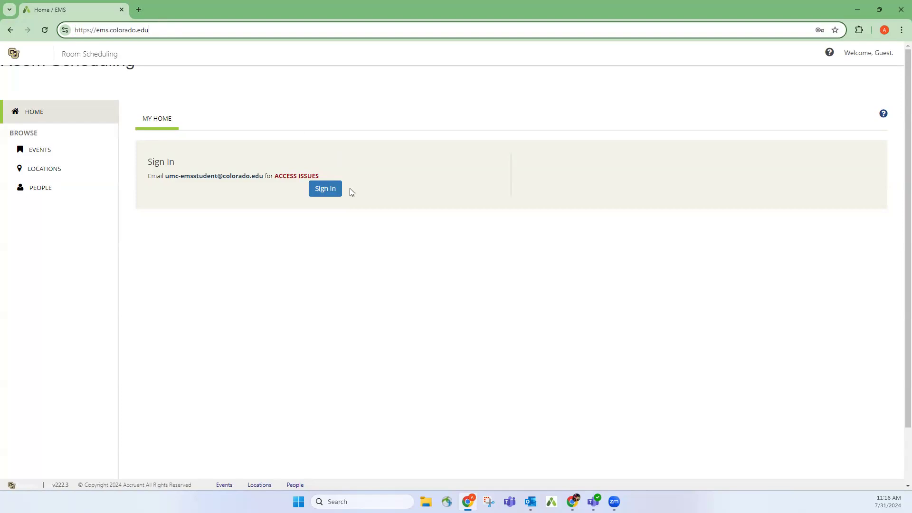
Sign in with the university SSO account and go to Create A Reservation.
left_click(324, 189)
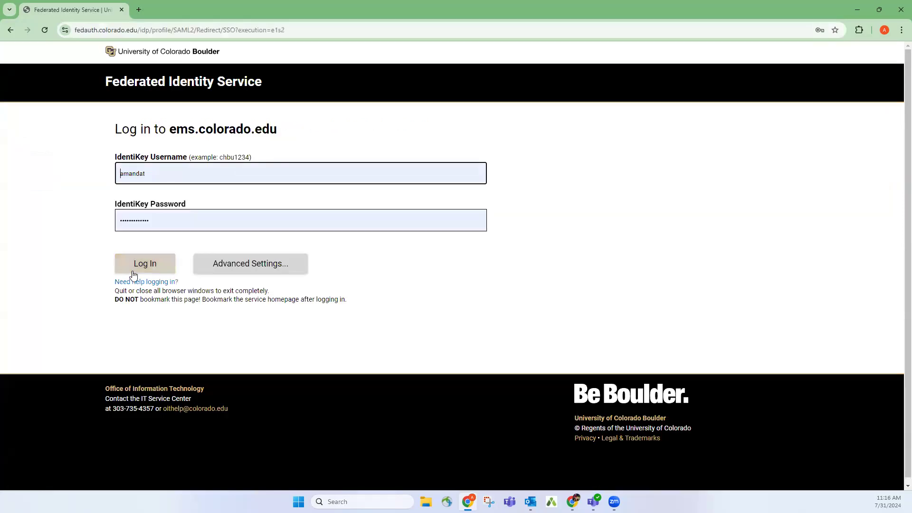
left_click(136, 268)
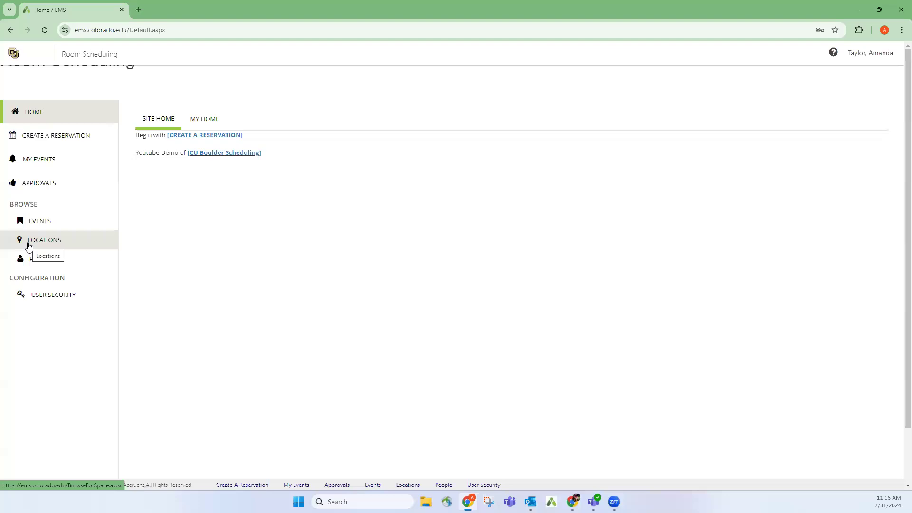
left_click(74, 137)
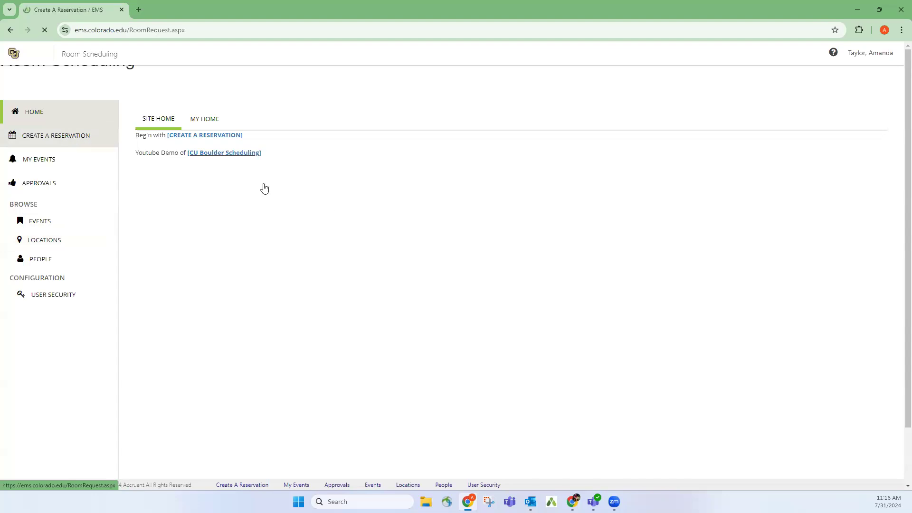
Scroll through My Reservation Templates down to the UMC MEETING ROOM REQUEST template.
scroll(559, 192, "down", 5)
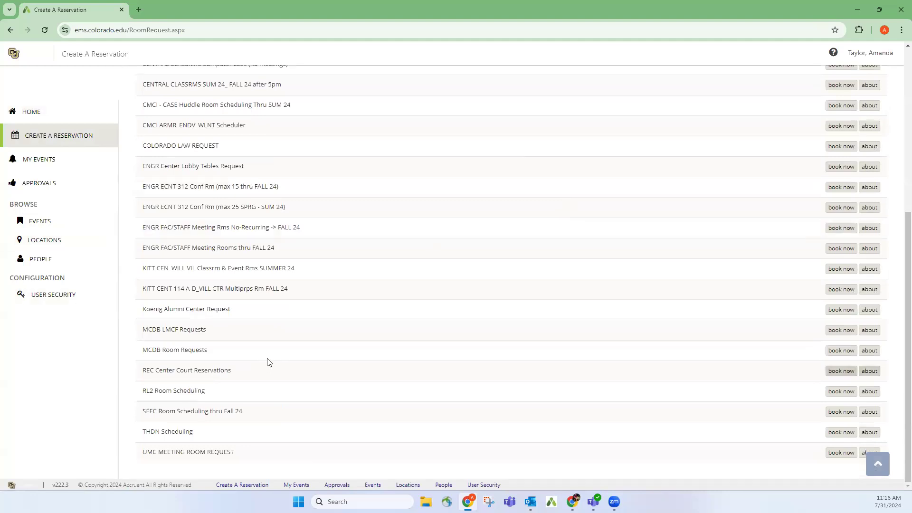
scroll(205, 410, "up", 2)
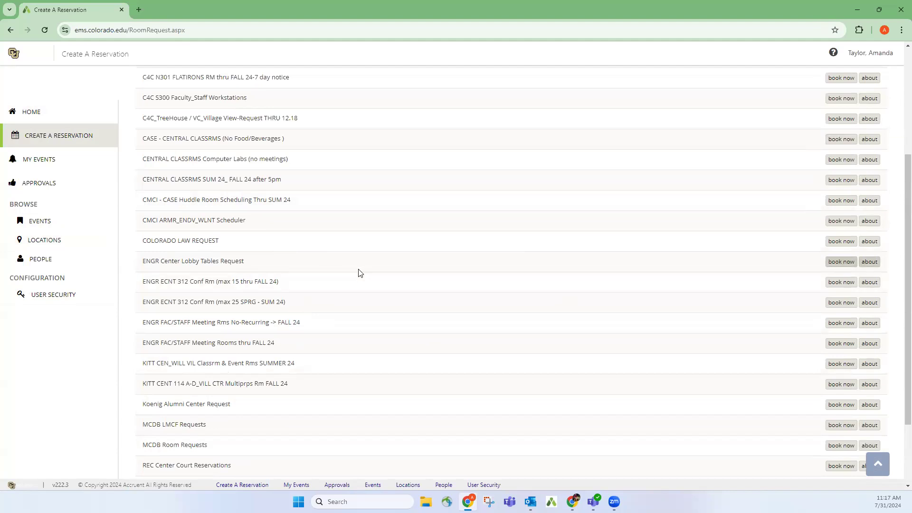
scroll(377, 319, "down", 2)
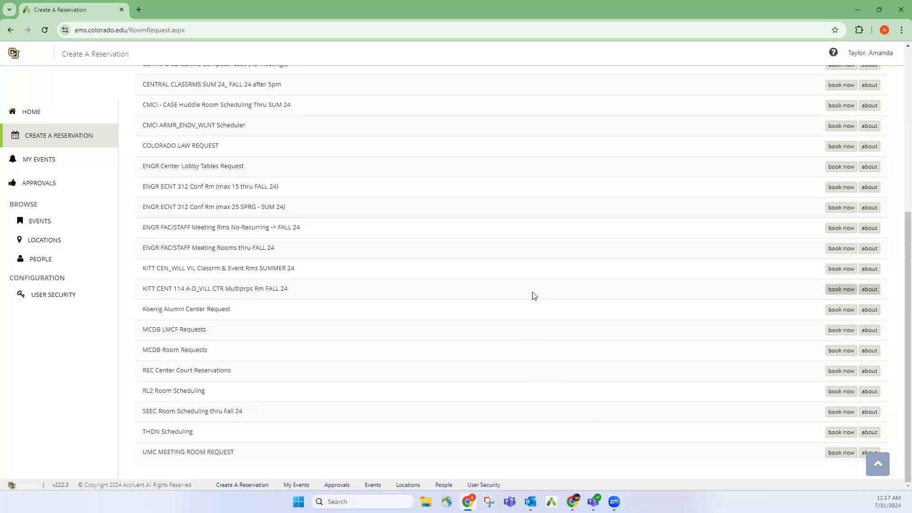
scroll(534, 295, "up", 5)
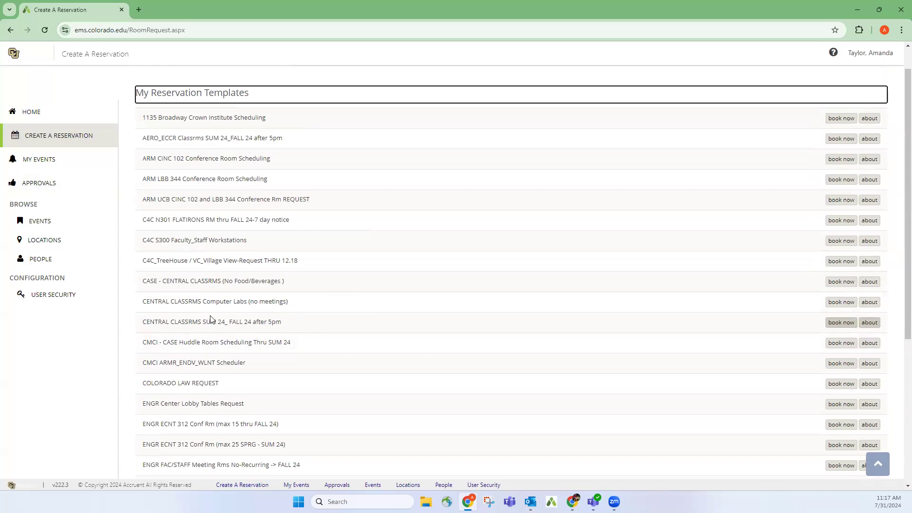
left_click_drag(228, 321, 290, 324)
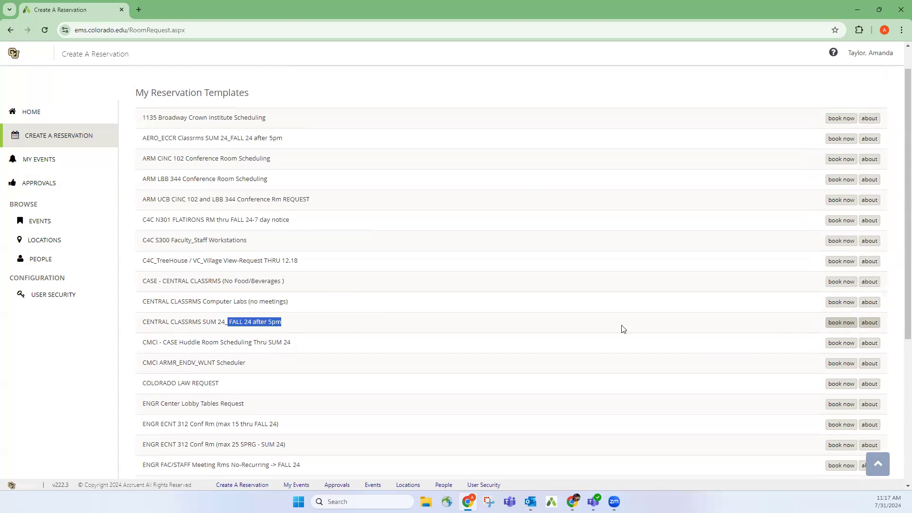
scroll(624, 328, "down", 1)
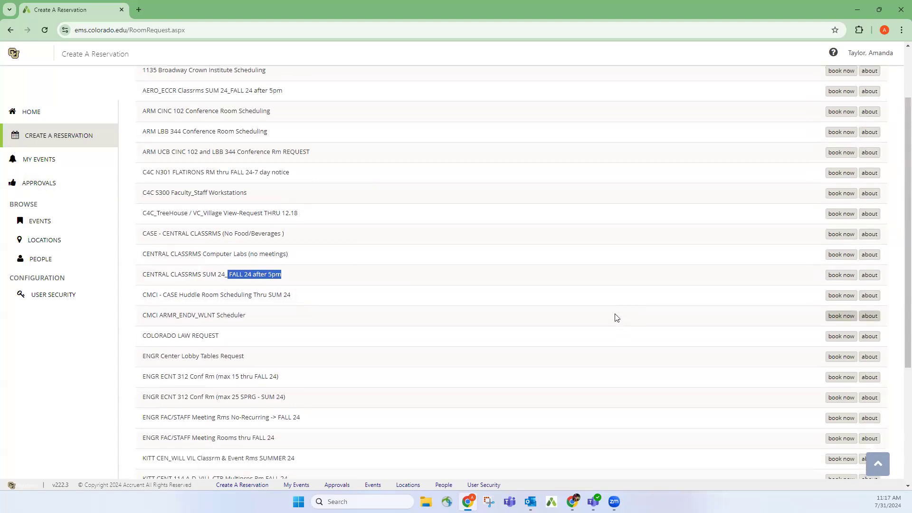
scroll(620, 316, "down", 4)
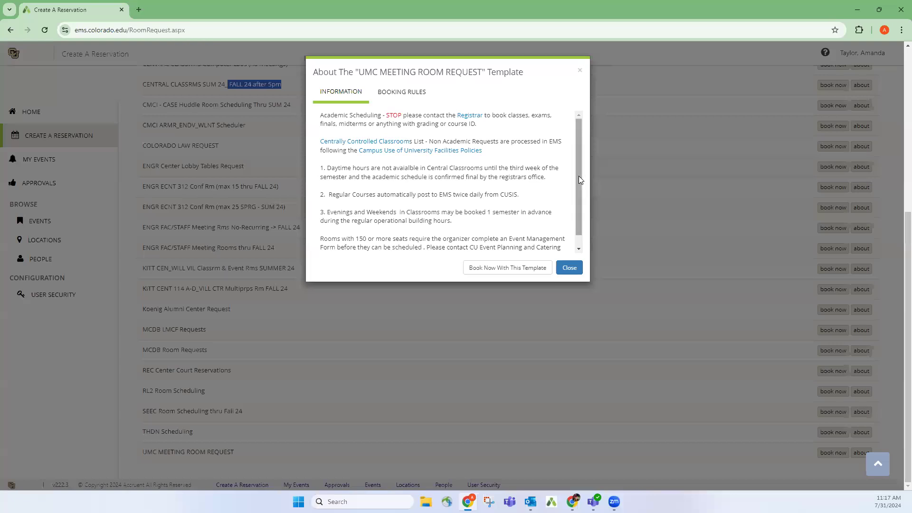
scroll(580, 218, "down", 1)
View the UMC MEETING ROOM REQUEST information and booking rules (16 bookings per reservation), then close it.
left_click(579, 115)
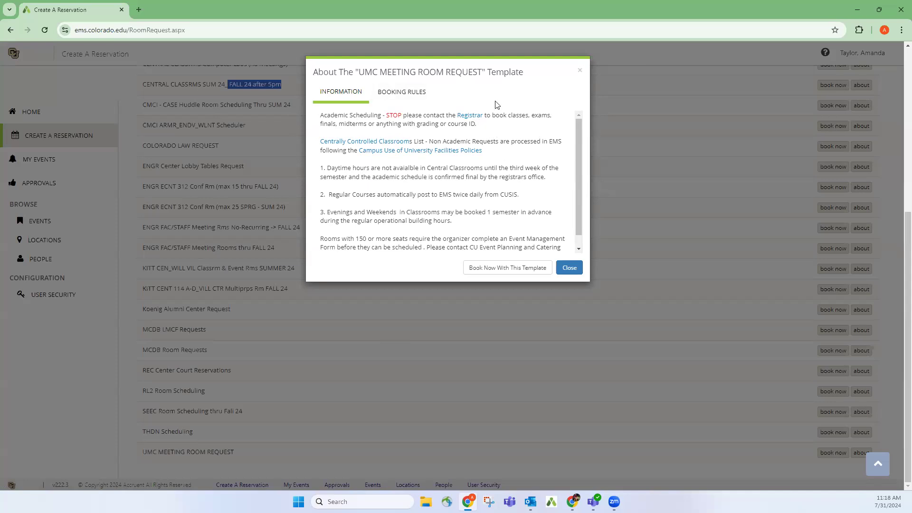
left_click(399, 96)
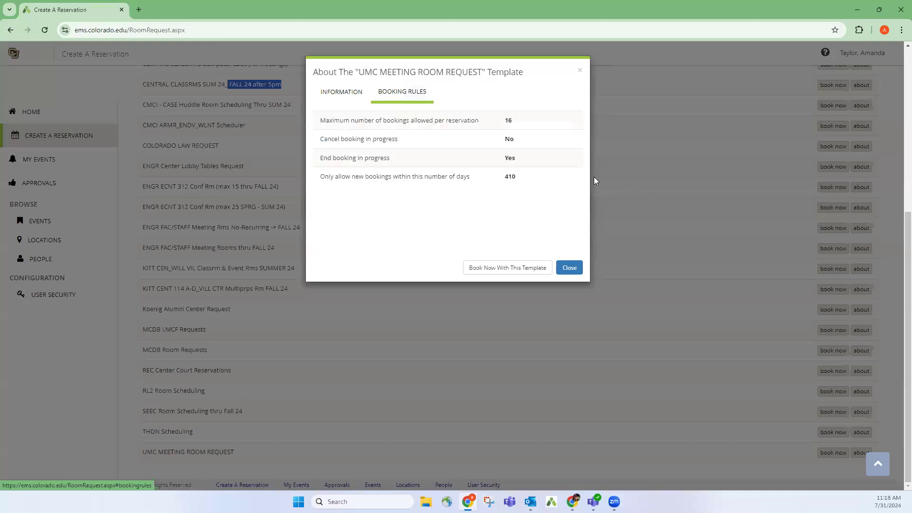
double_click(507, 121)
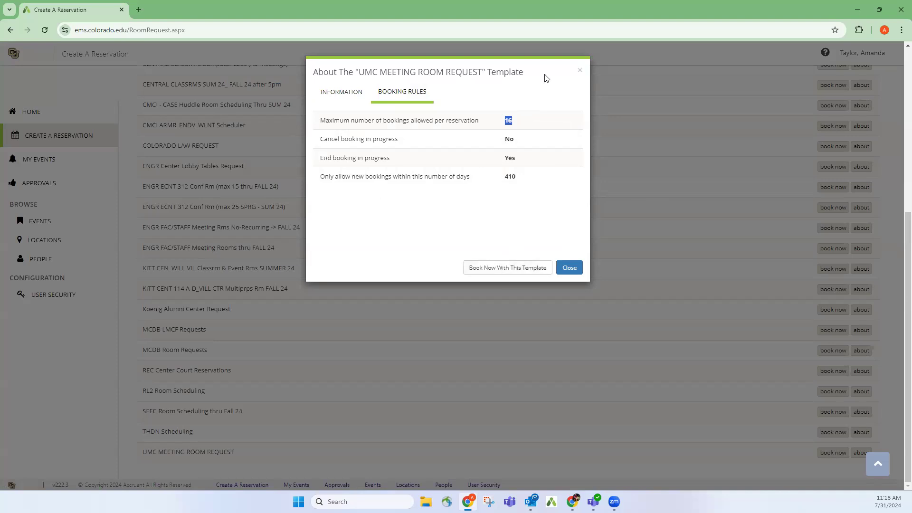
left_click(580, 70)
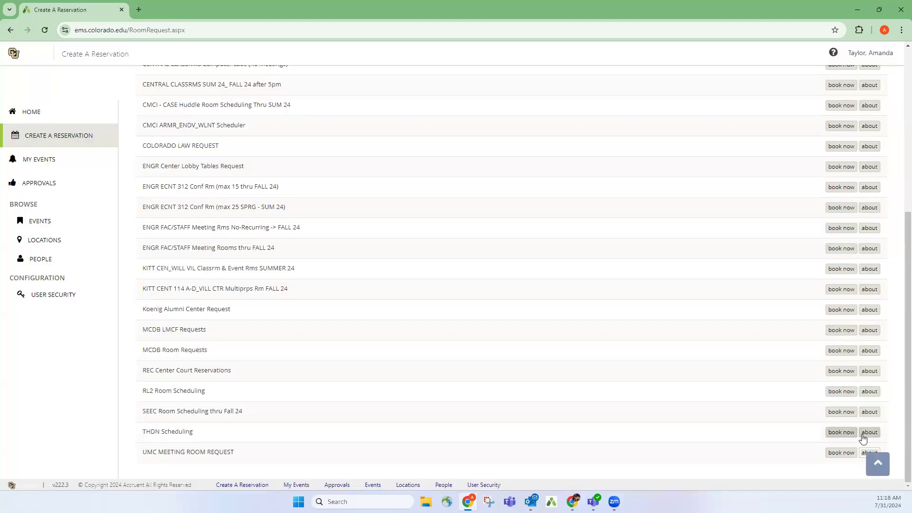
Start a UMC MEETING ROOM REQUEST booking dated Wed Aug 7, 2024.
left_click(838, 454)
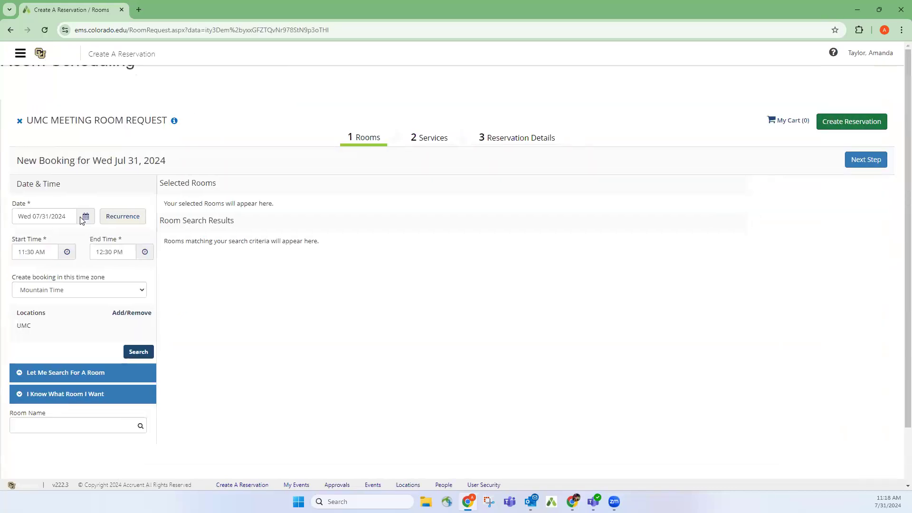
left_click(85, 219)
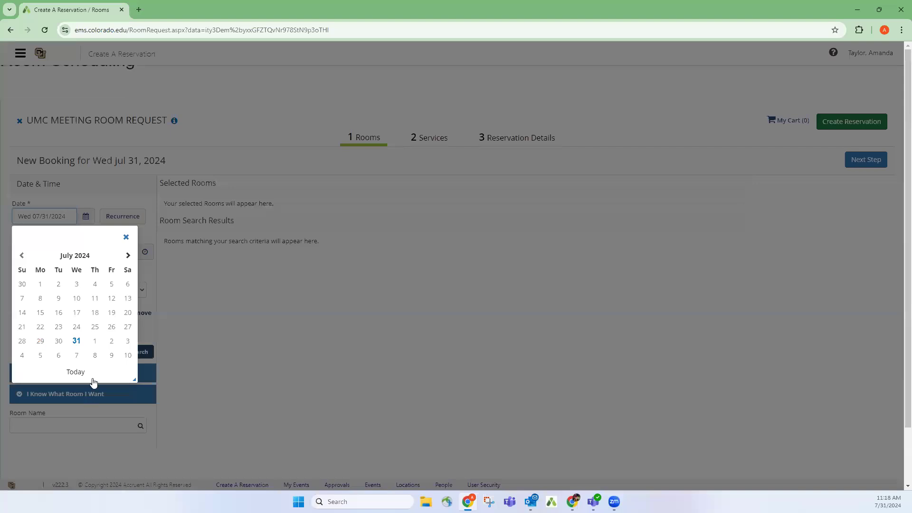
left_click(40, 356)
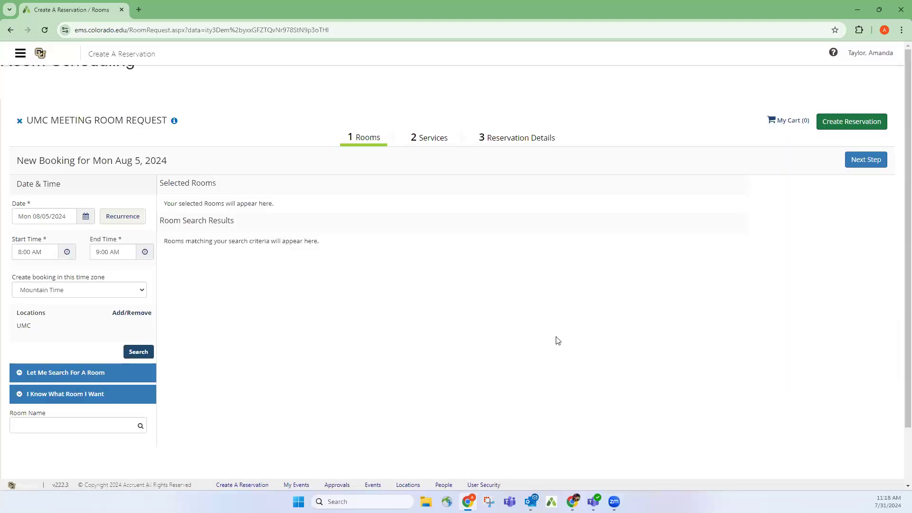
left_click(87, 218)
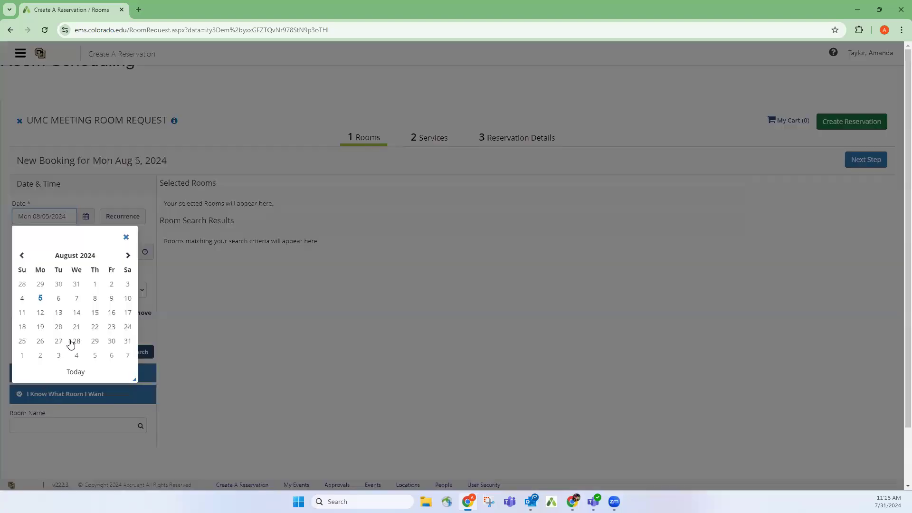
left_click(76, 299)
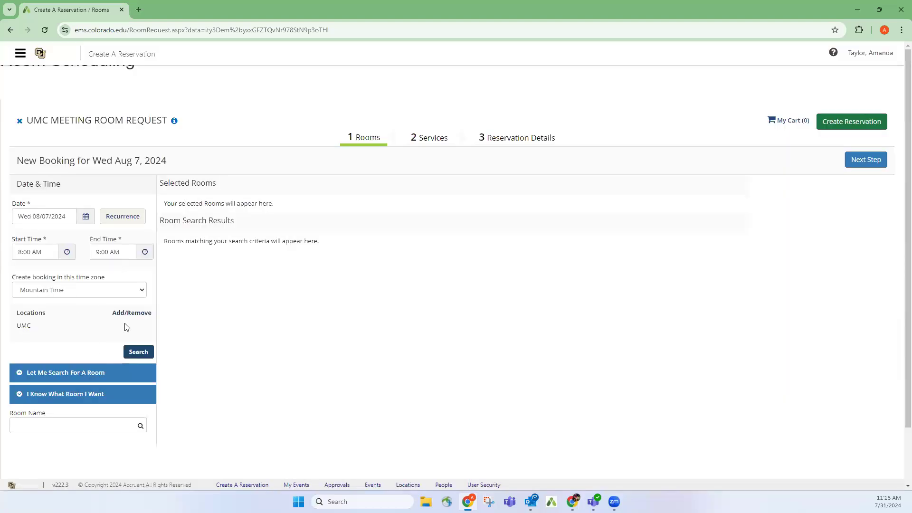
Search available UMC rooms for 8:00–9:00 AM and open UMC Room 304's details.
left_click(138, 352)
scroll(532, 323, "down", 3)
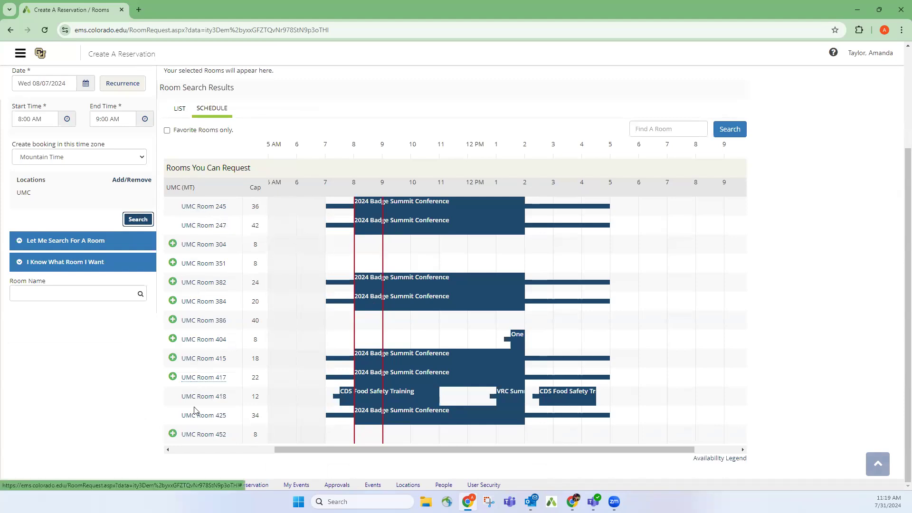
left_click(217, 247)
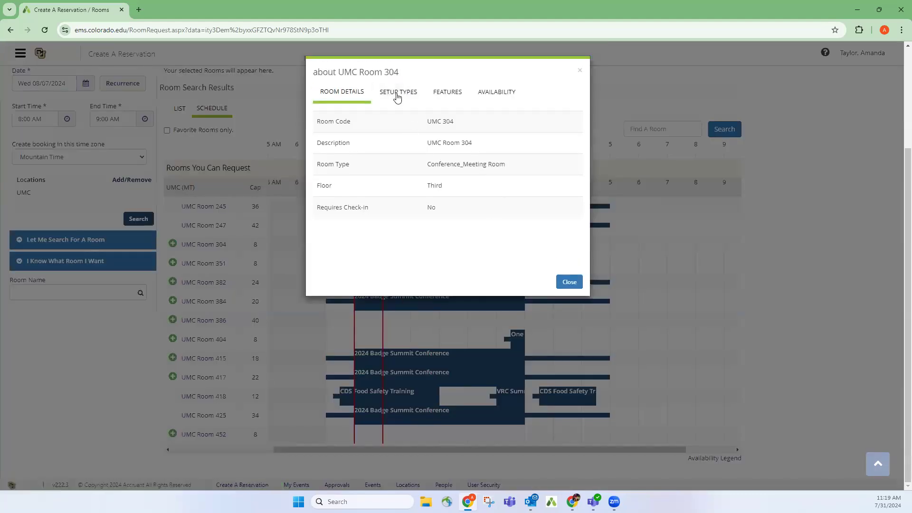
Review UMC Room 304's setup types, capacity, features and availability, then close its details.
left_click(397, 97)
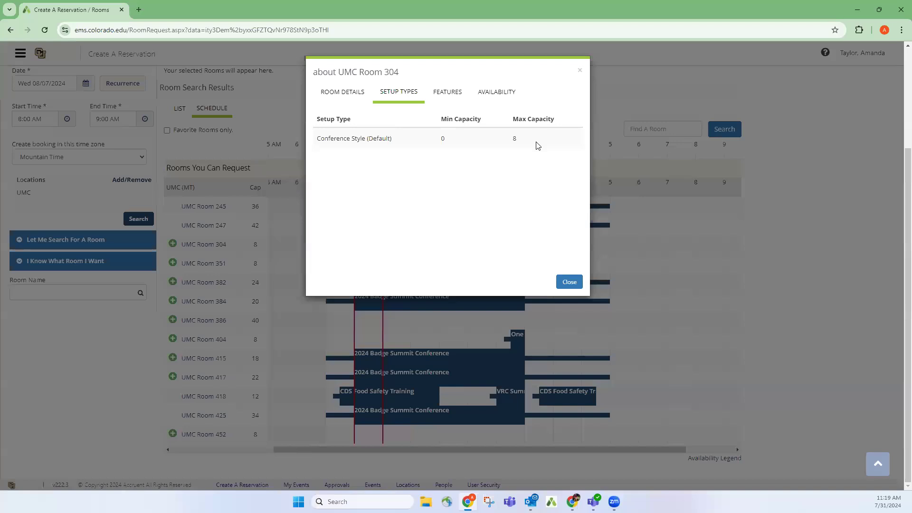
left_click(451, 98)
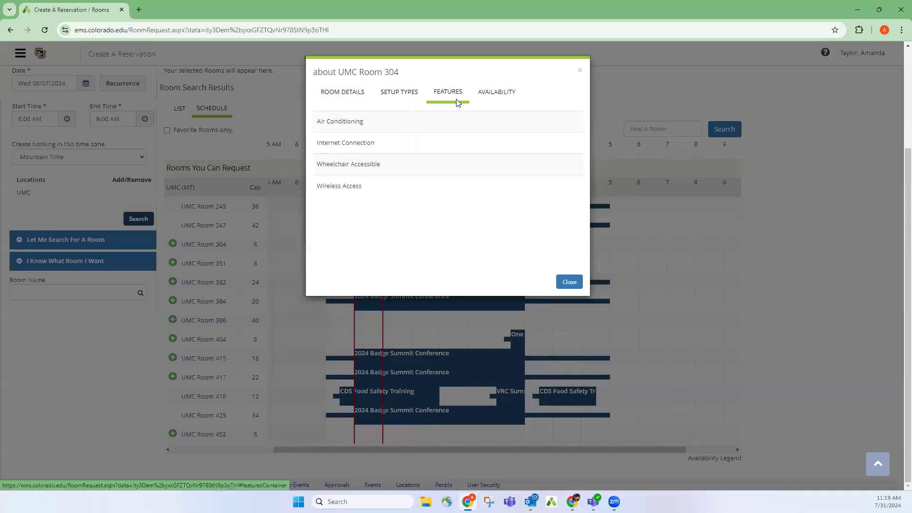
left_click(504, 96)
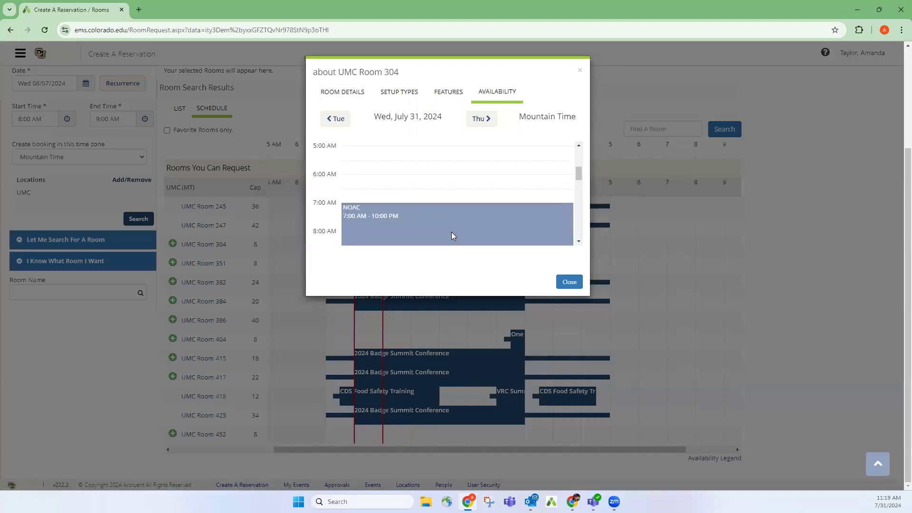
left_click(339, 94)
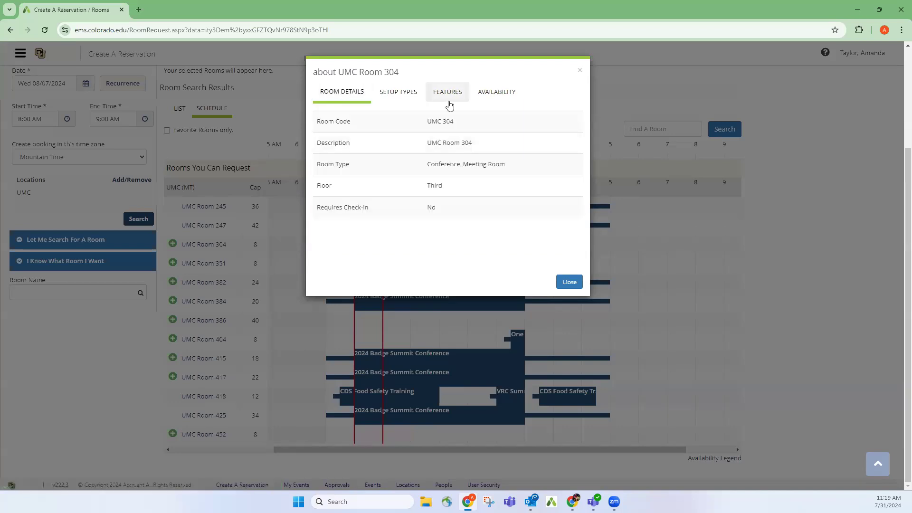
left_click(169, 248)
Review UMC Room 247's setup types, capacity and features, then close its details.
left_click(204, 226)
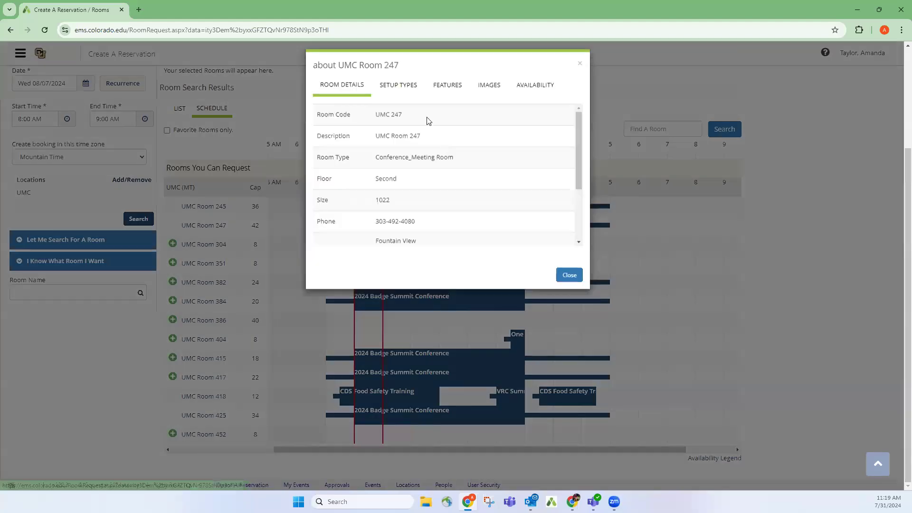
left_click(398, 93)
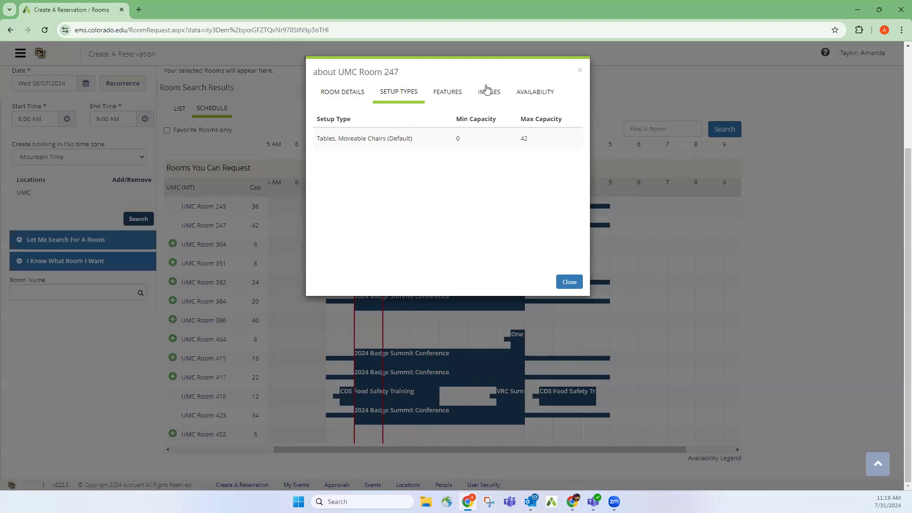
left_click(460, 94)
scroll(460, 181, "down", 2)
scroll(459, 180, "up", 2)
scroll(460, 181, "up", 3)
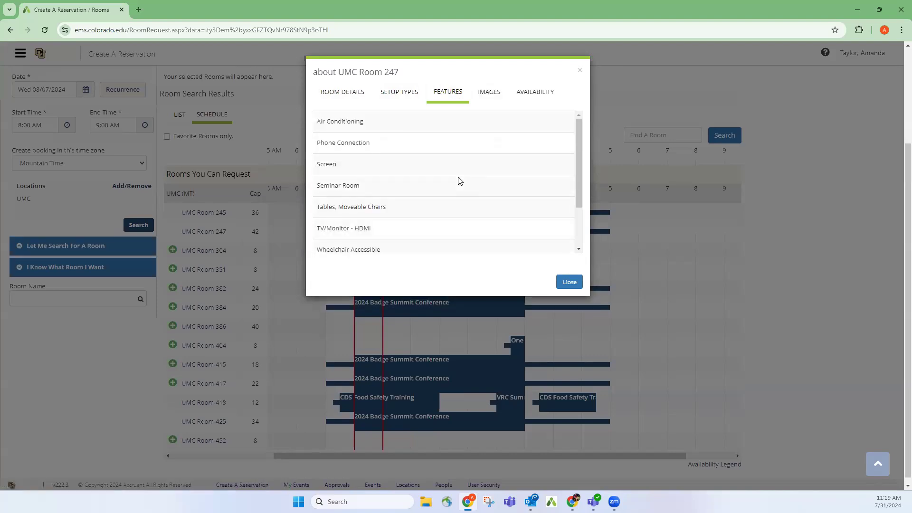
left_click(580, 76)
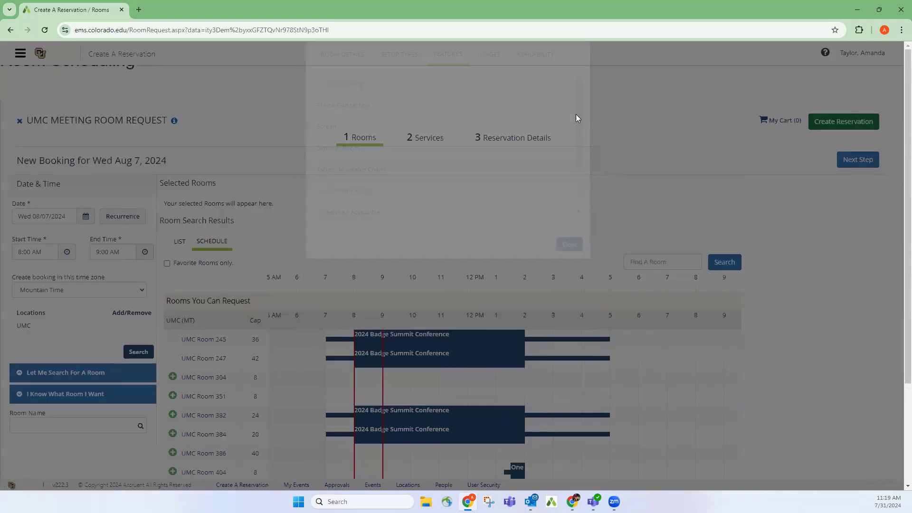
scroll(149, 331, "down", 2)
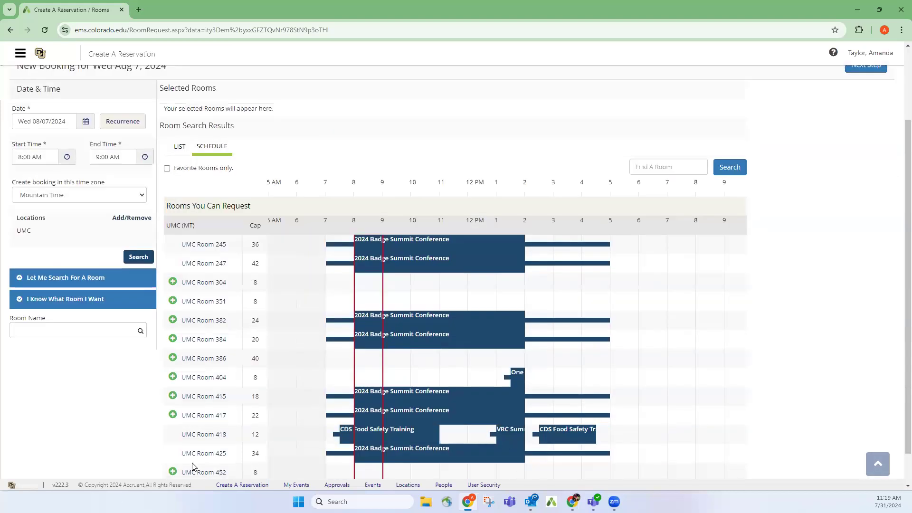
scroll(375, 262, "down", 1)
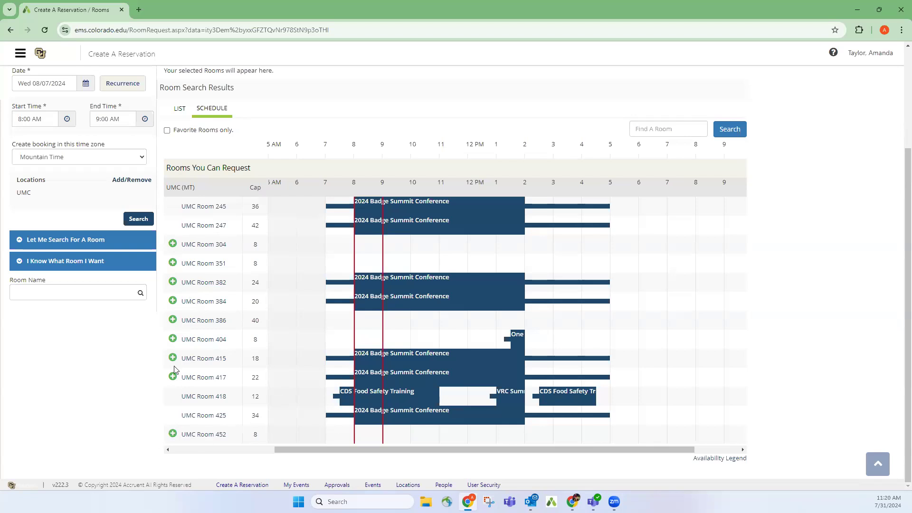
Request UMC Room 404, set 8 attendees with Conference Style setup, and add it.
left_click(173, 338)
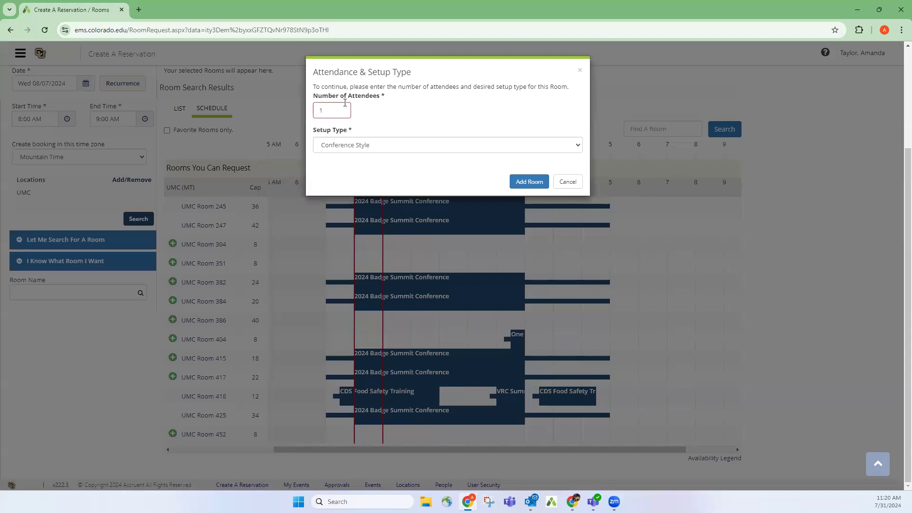
left_click_drag(330, 107, 310, 103)
type("9")
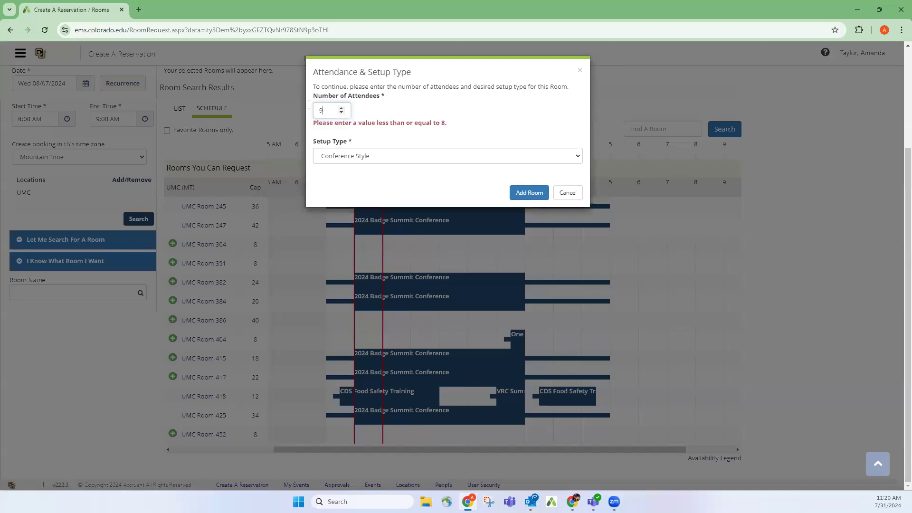
type("8")
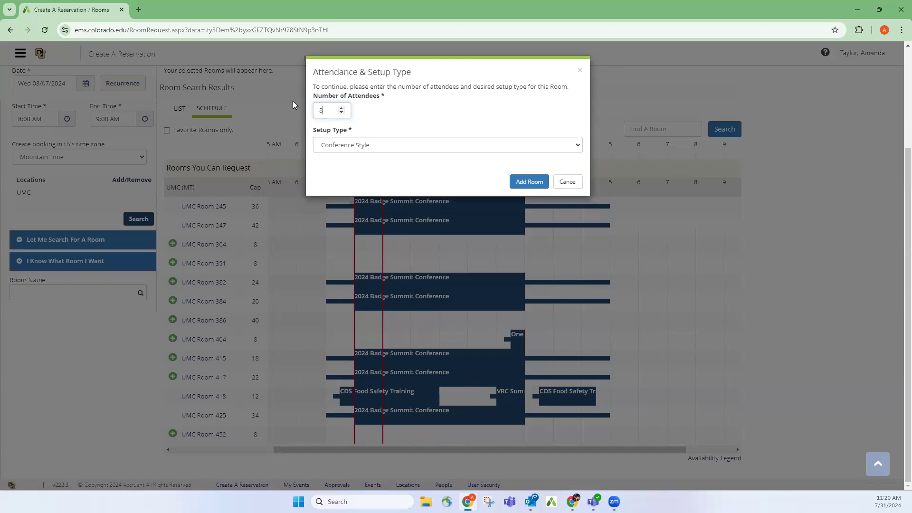
left_click(512, 147)
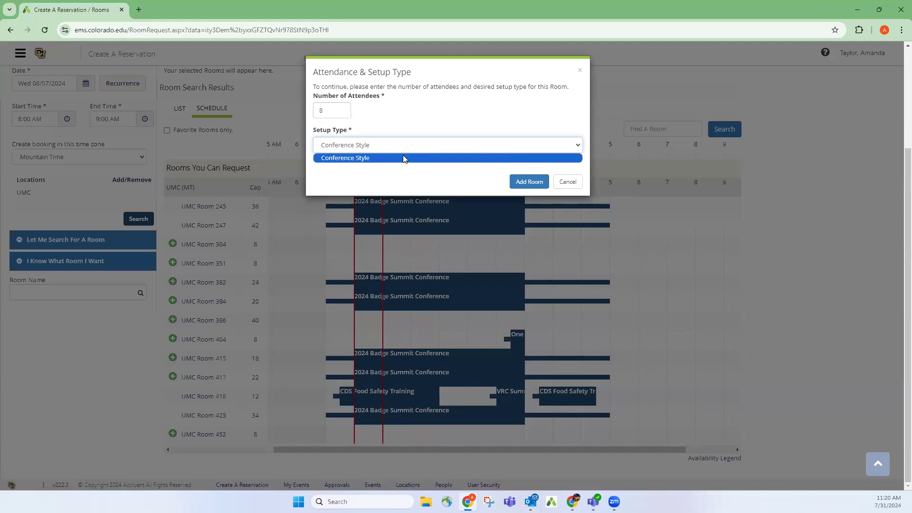
left_click(380, 163)
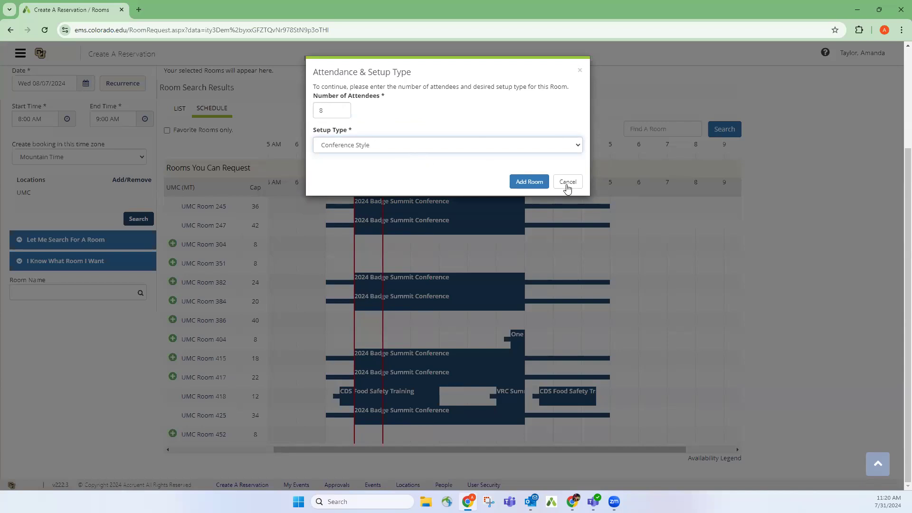
left_click(526, 183)
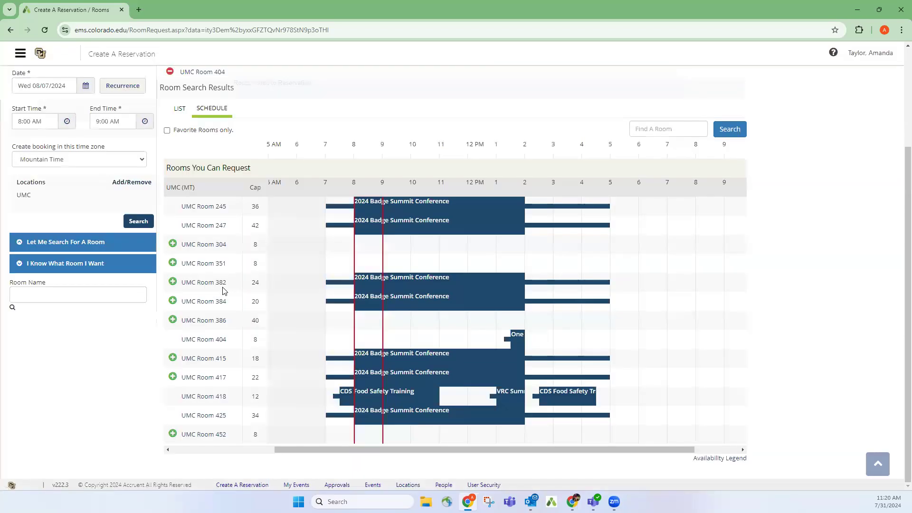
scroll(204, 142, "up", 3)
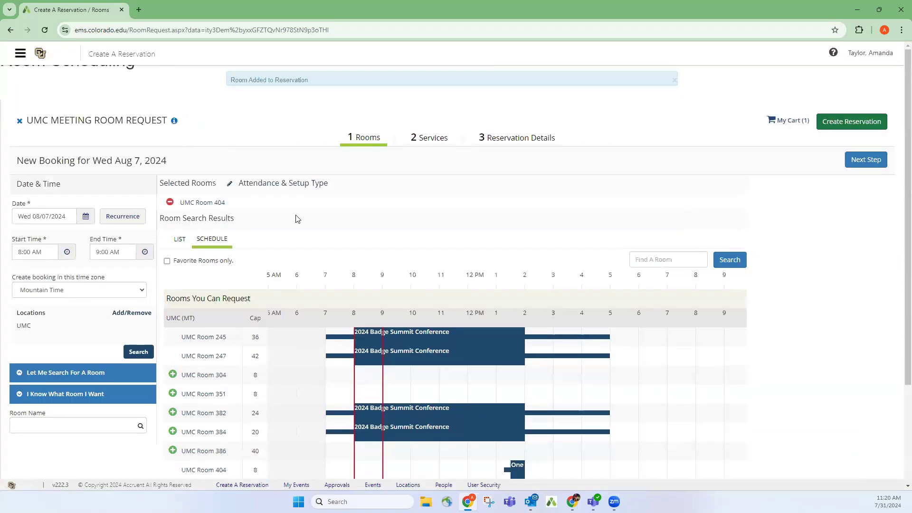
Remove UMC Room 404 from the selection and add UMC Room 452 instead.
left_click(170, 204)
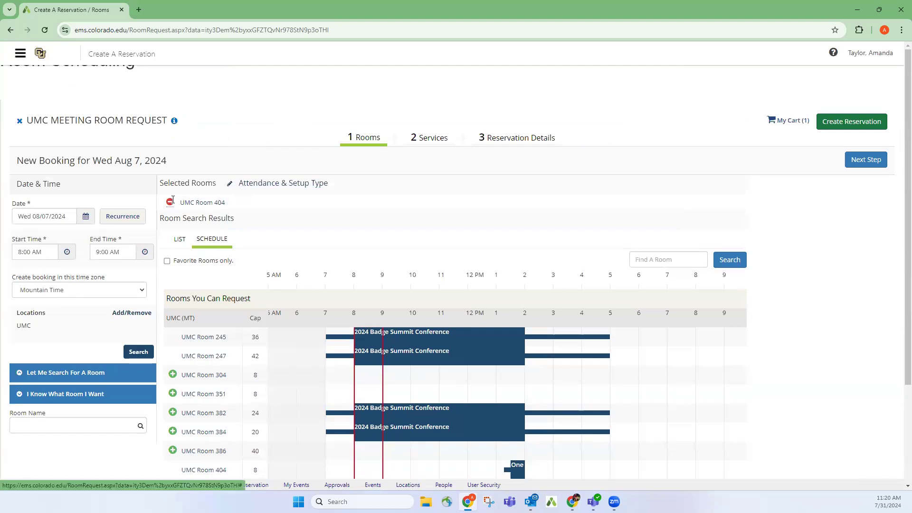
scroll(228, 282, "down", 2)
scroll(229, 282, "down", 1)
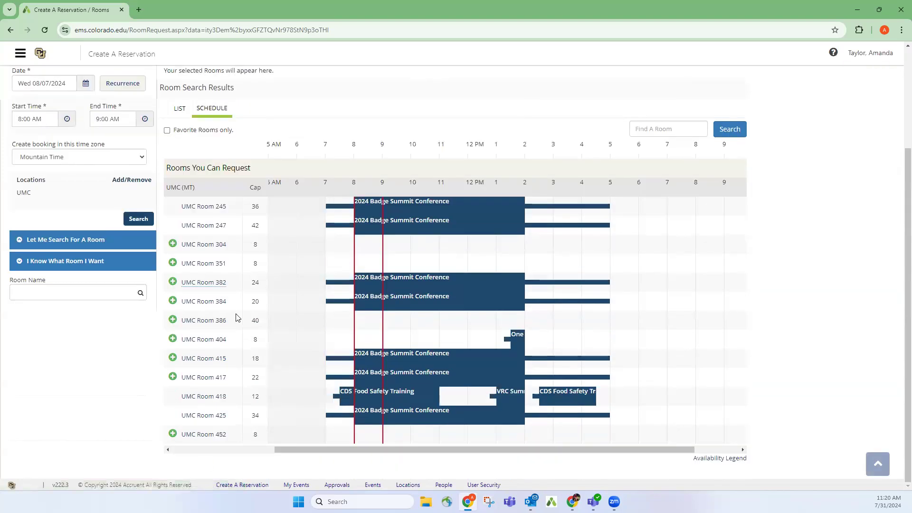
left_click(172, 434)
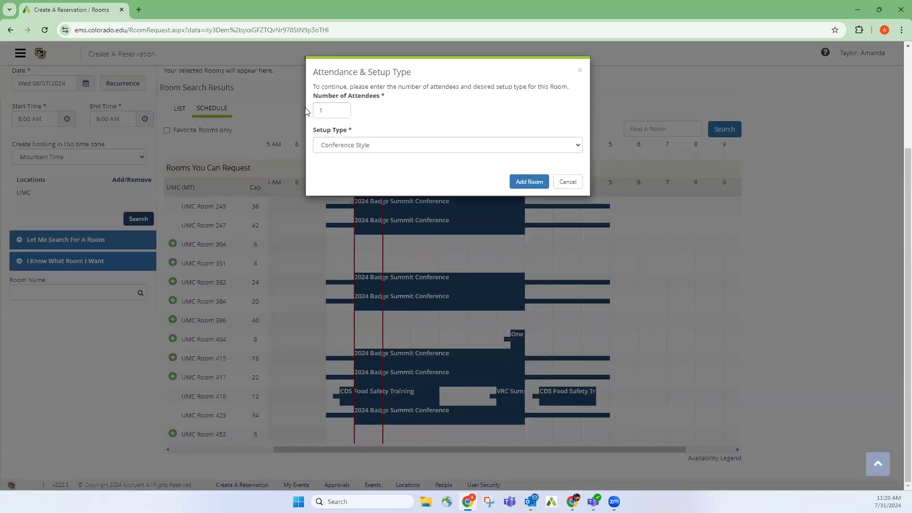
left_click(319, 110)
left_click(579, 147)
left_click(529, 181)
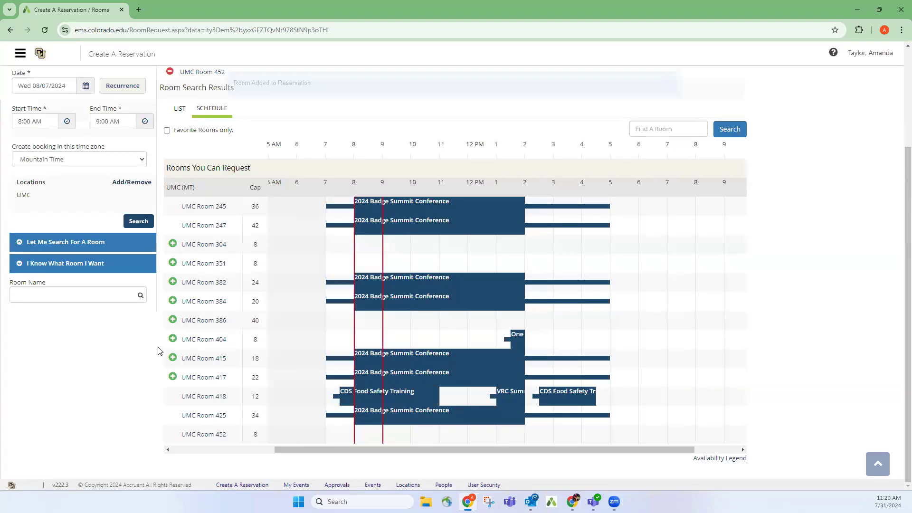
Add UMC Room 404 back for 8 attendees.
left_click(172, 338)
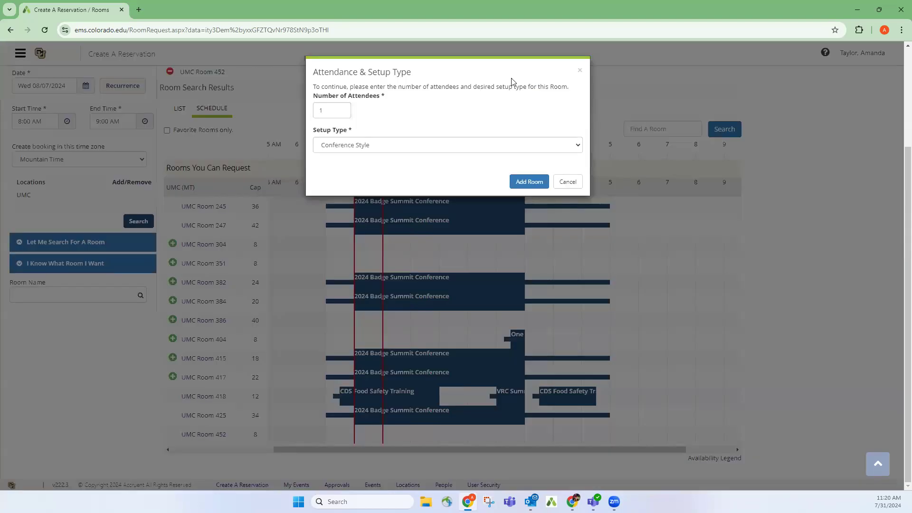
left_click(327, 110)
key("BackSpace")
type("8")
left_click(577, 145)
left_click(533, 182)
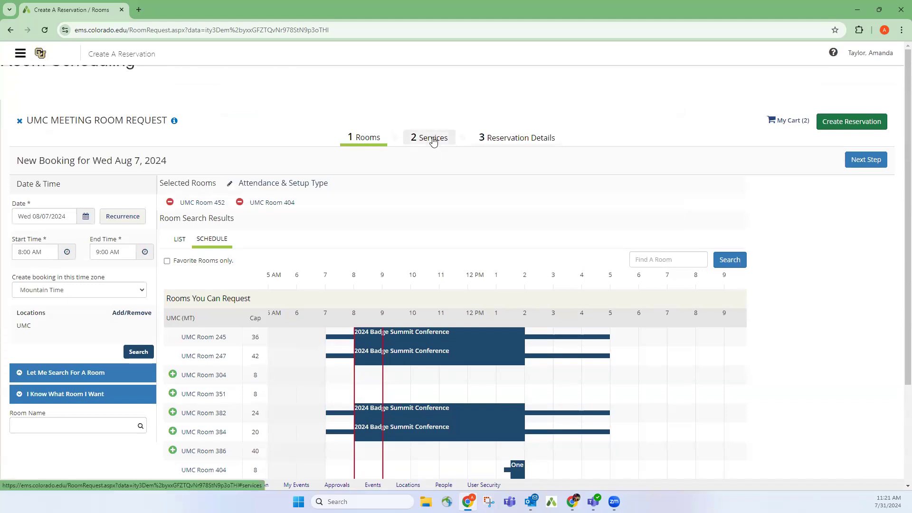
Add one AV UMC SMART ROOM package noting 'I am connecting with a Mac and have a dongle'.
left_click(433, 141)
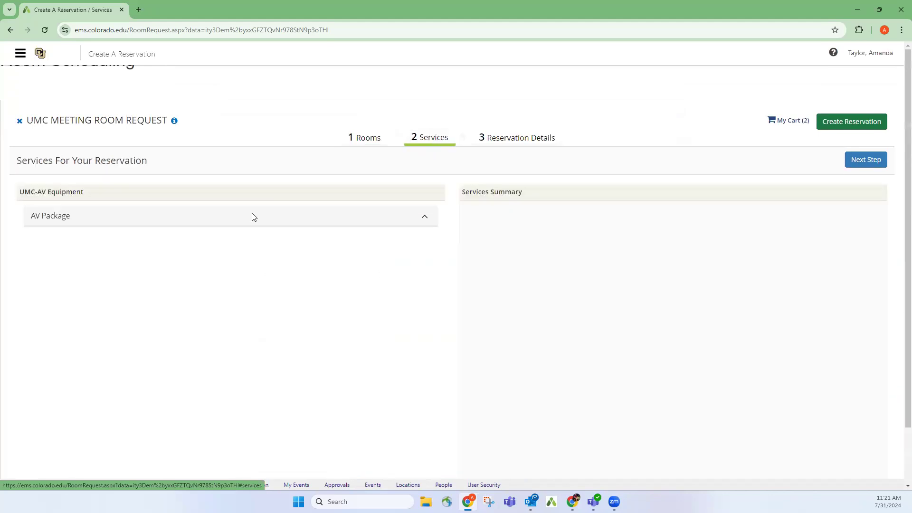
left_click(405, 226)
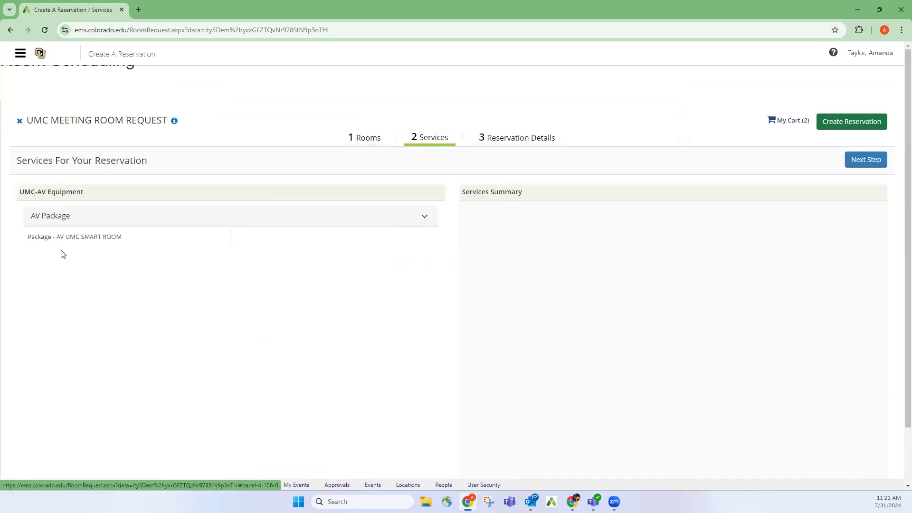
left_click(103, 238)
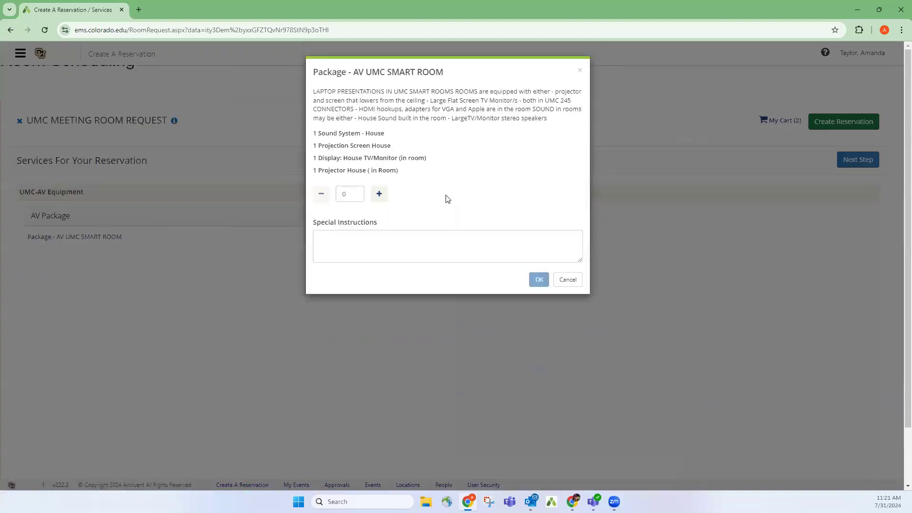
left_click(380, 195)
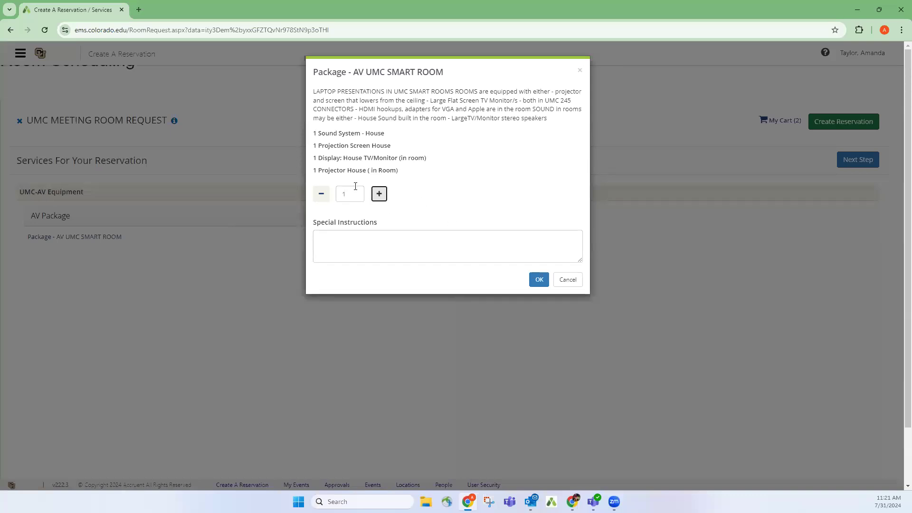
left_click(359, 243)
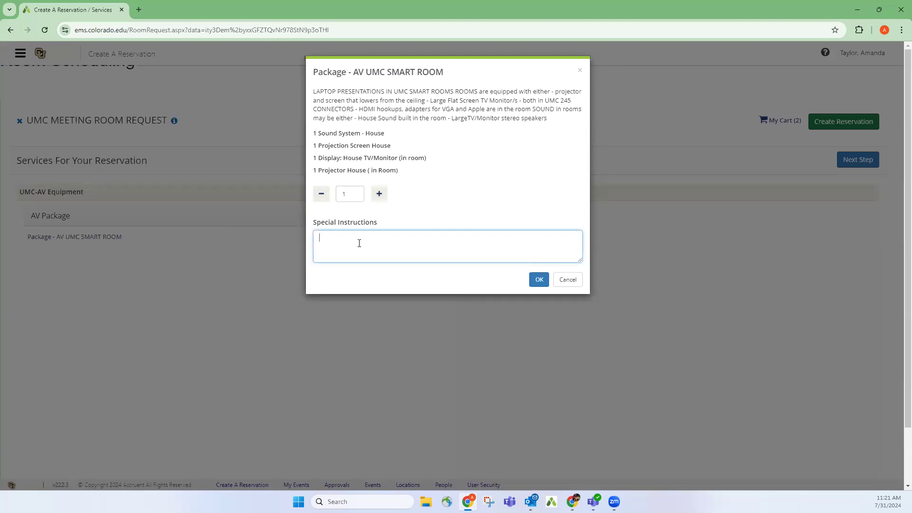
type("I am connecting with a Mac and have a dongle")
left_click(539, 280)
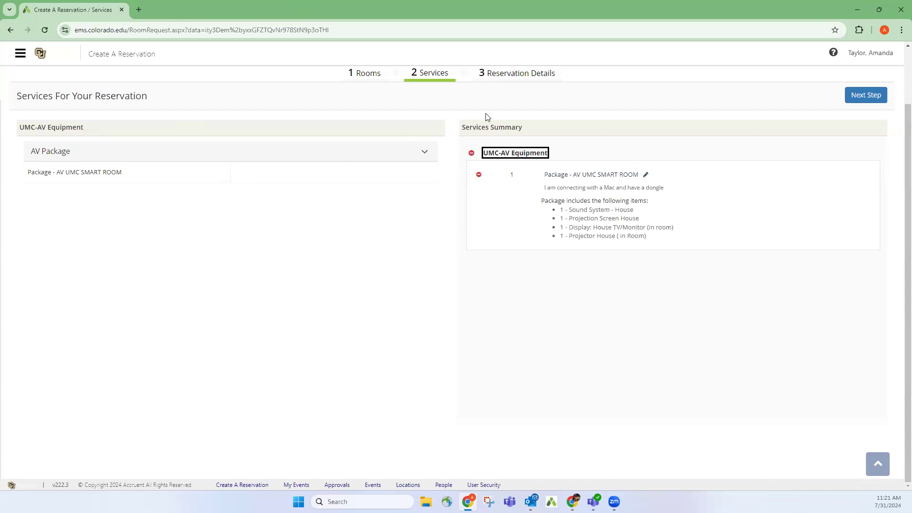
scroll(423, 116, "up", 2)
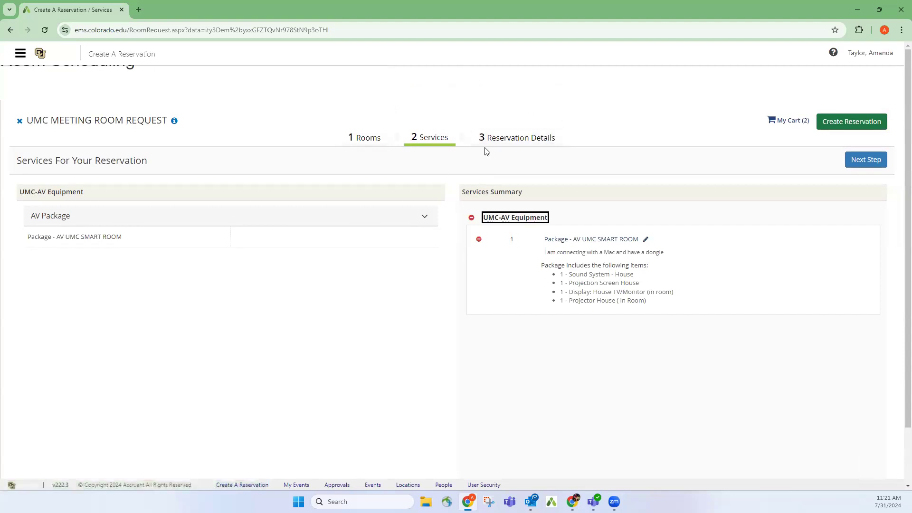
Name the event 'TESTING EMS and Training' on the Reservation Details step.
left_click(513, 143)
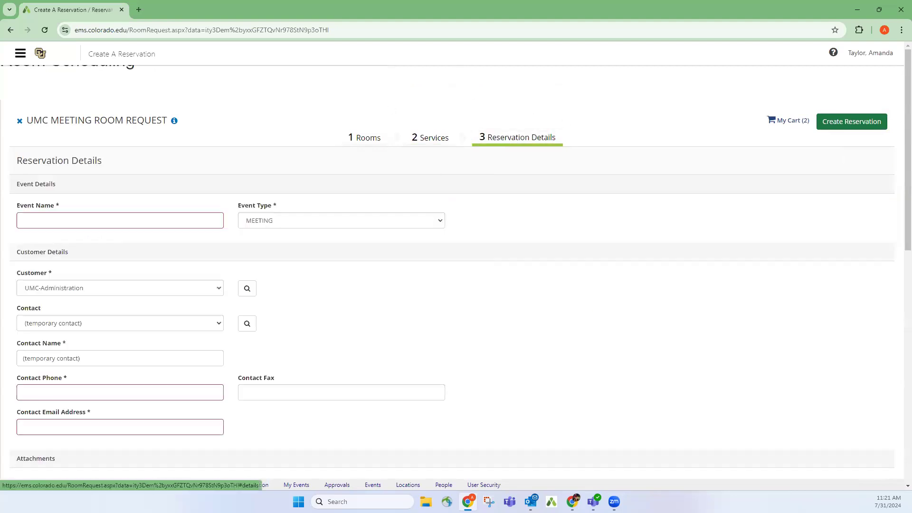
scroll(73, 373, "down", 3)
scroll(73, 373, "up", 2)
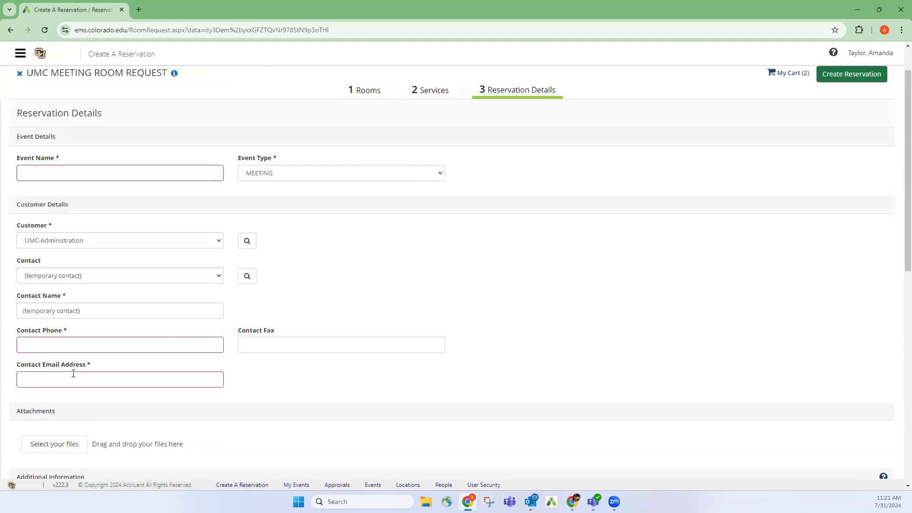
left_click(367, 93)
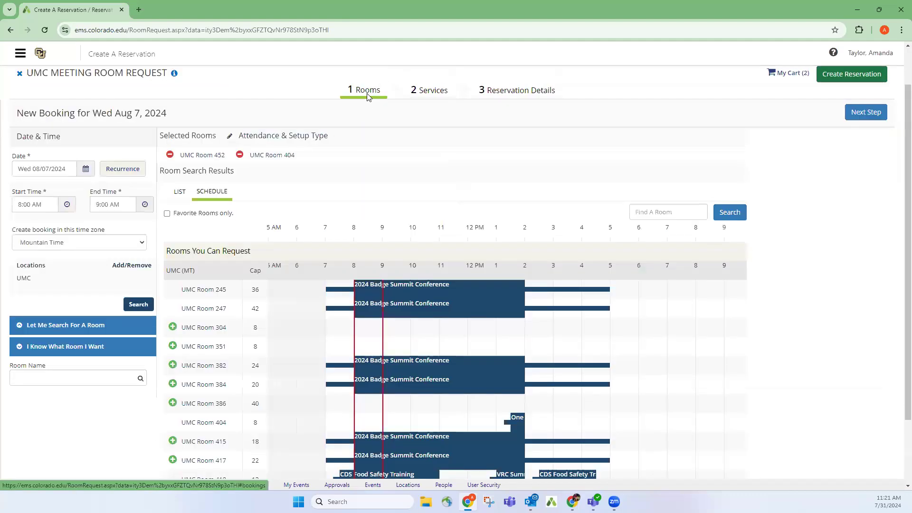
left_click(513, 90)
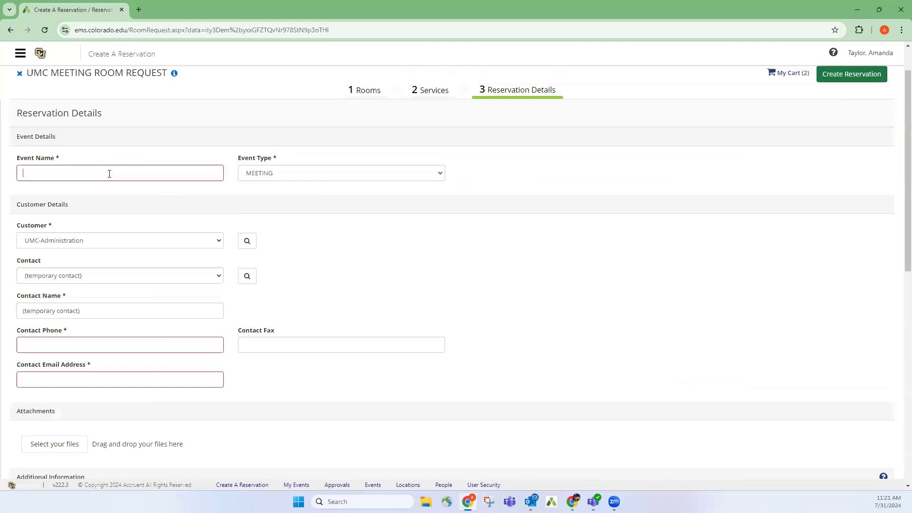
type("TE")
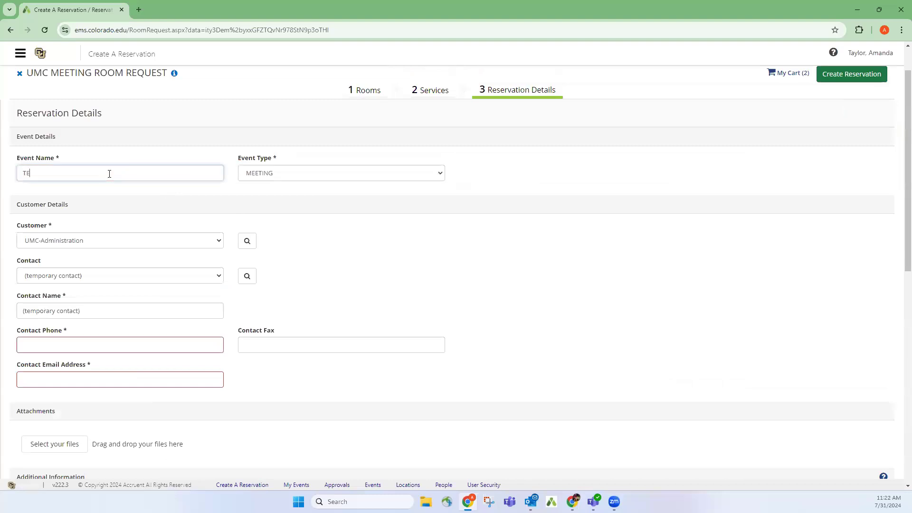
type("STING EMS and Training")
Choose STUDY GROUP as the event type, replacing an initial SEMINAR pick.
left_click(370, 172)
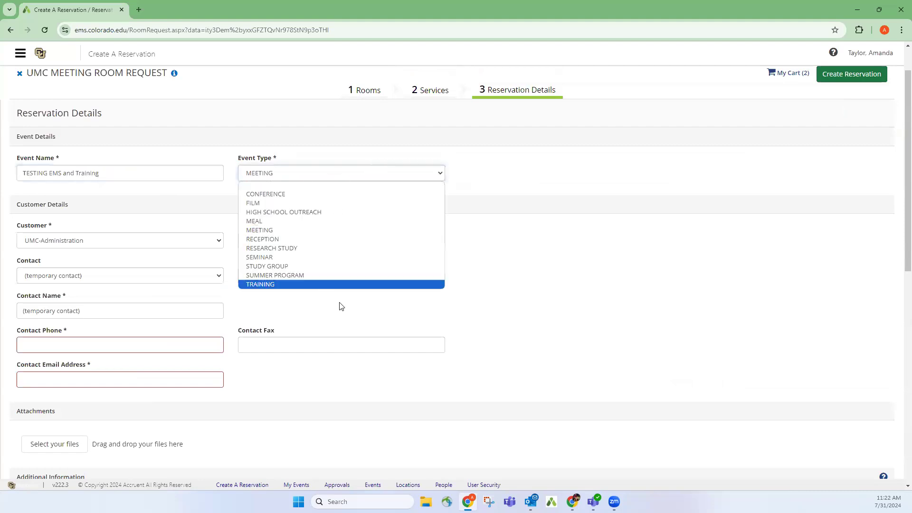
left_click(273, 173)
left_click(272, 172)
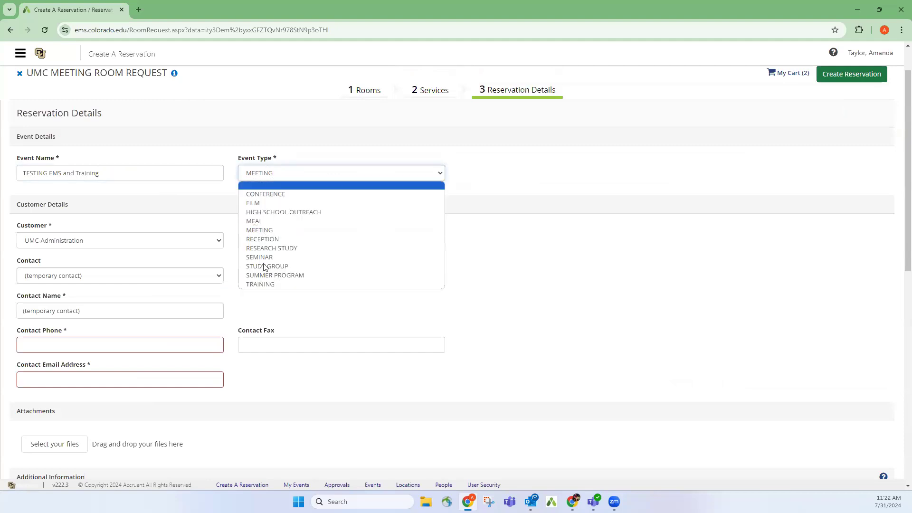
left_click(291, 256)
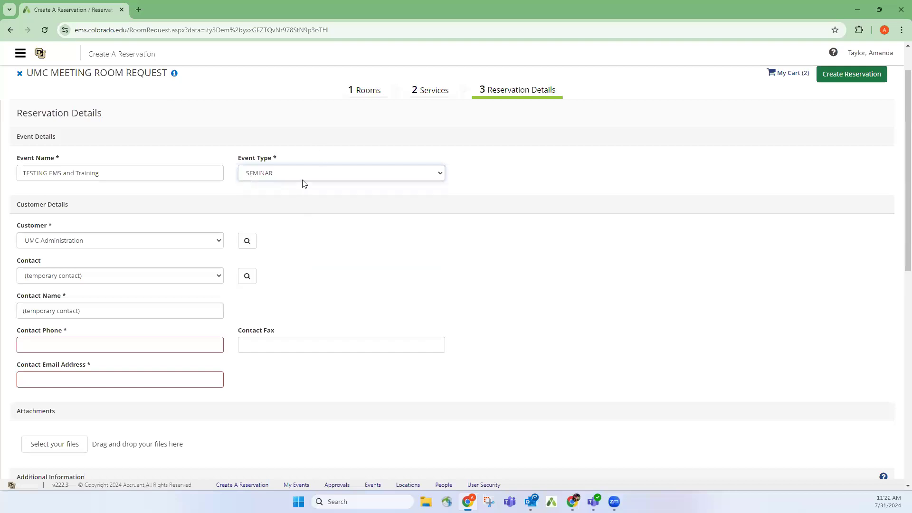
left_click(301, 177)
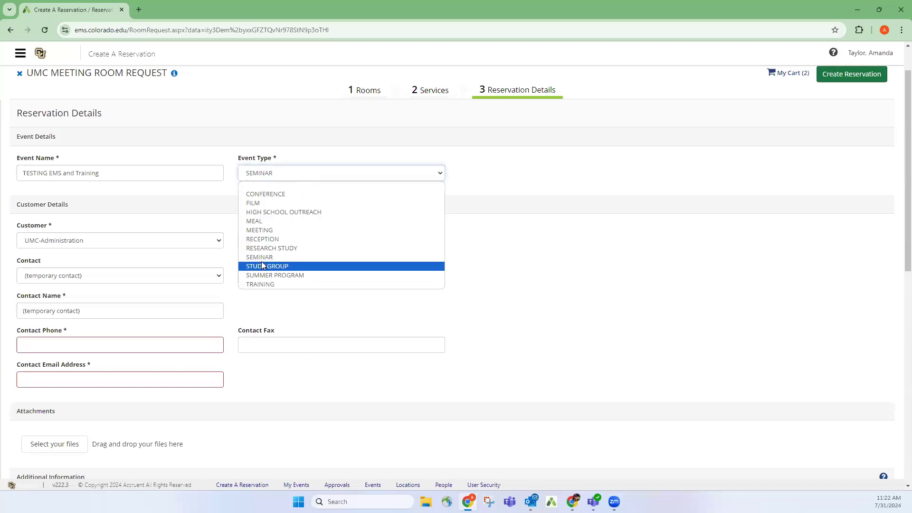
left_click(261, 266)
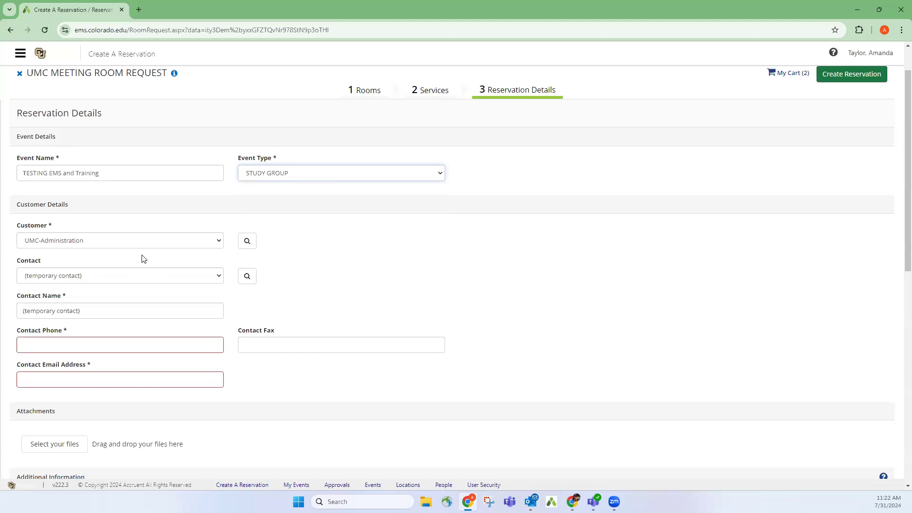
Select the requester as the contact and enter their phone number.
left_click(219, 276)
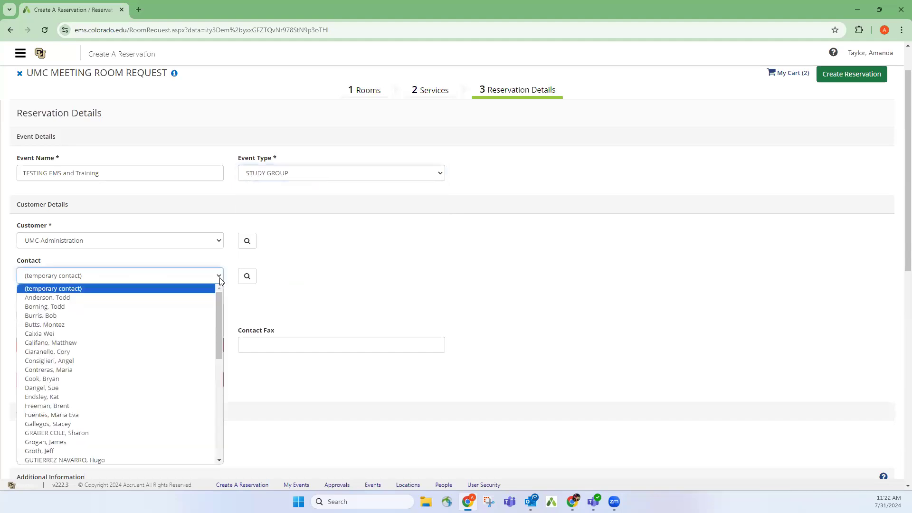
scroll(171, 361, "down", 8)
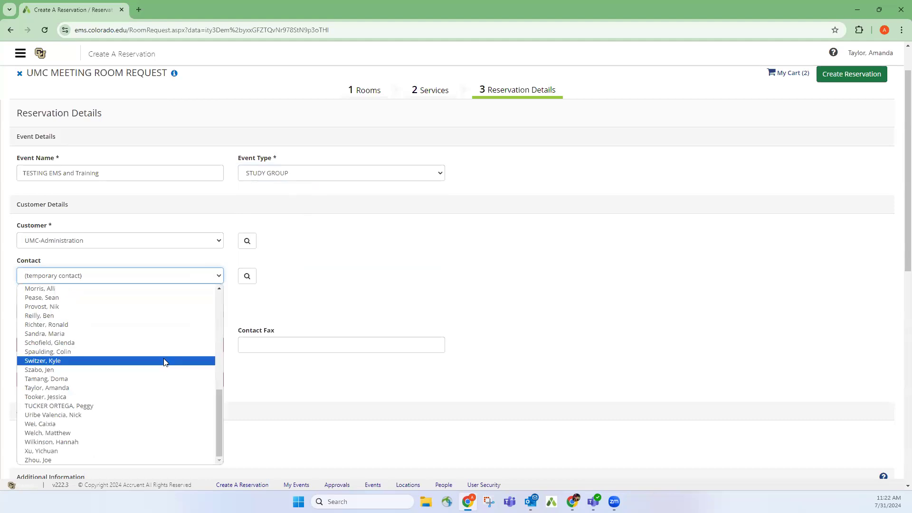
left_click(110, 388)
left_click(106, 307)
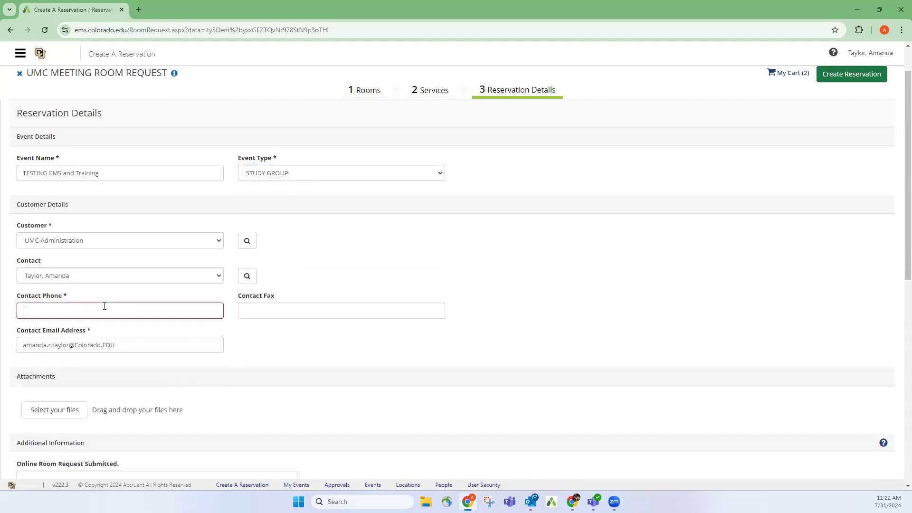
type("X")
key("BackSpace")
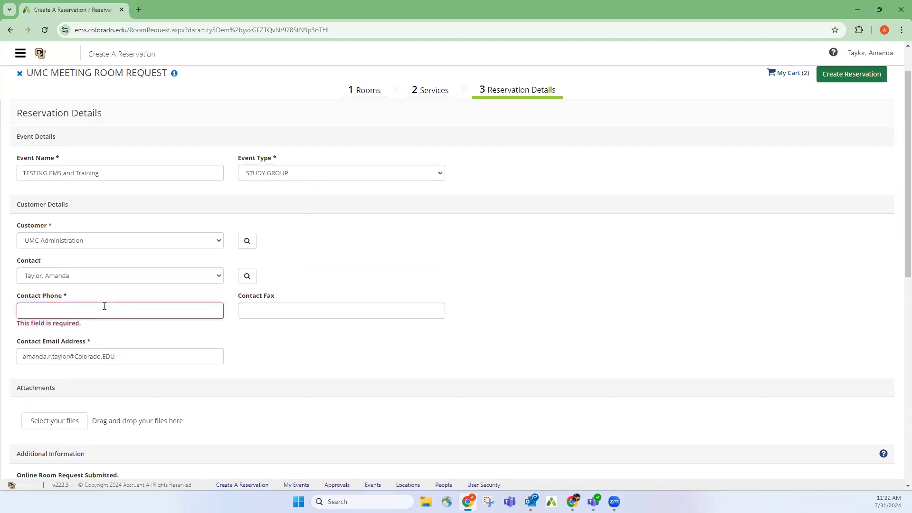
type("21")
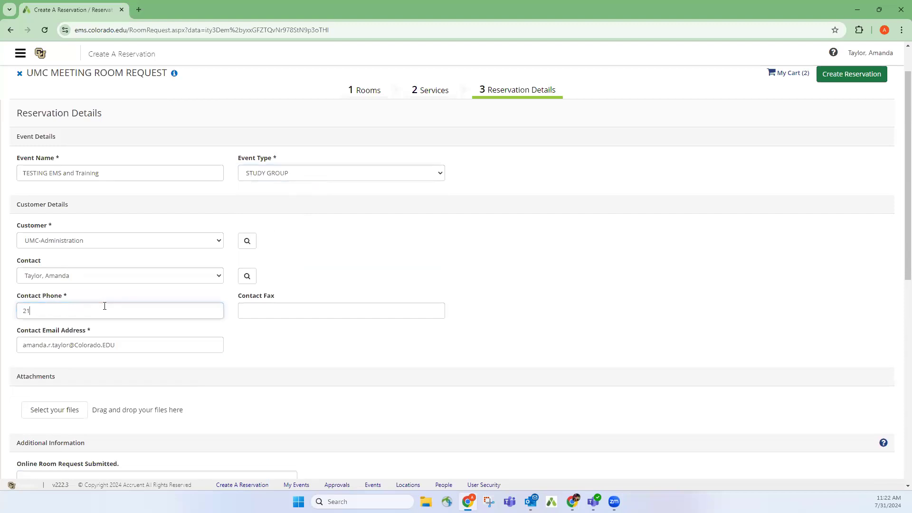
type("262")
key("BackSpace")
key("BackSpace")
key("BackSpace")
key("BackSpace")
key("BackSpace")
Replace the contact e-mail with the requester's new e-mail address.
left_click(141, 345)
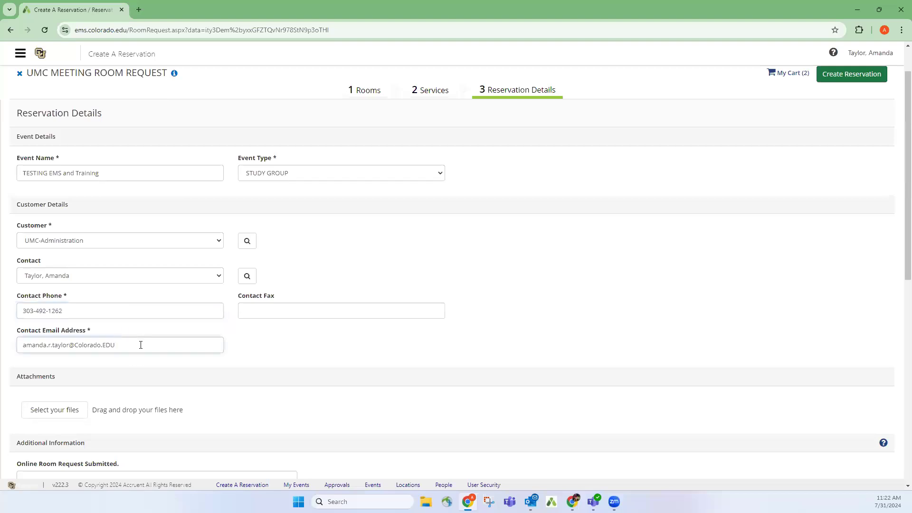
key("ctrl+a")
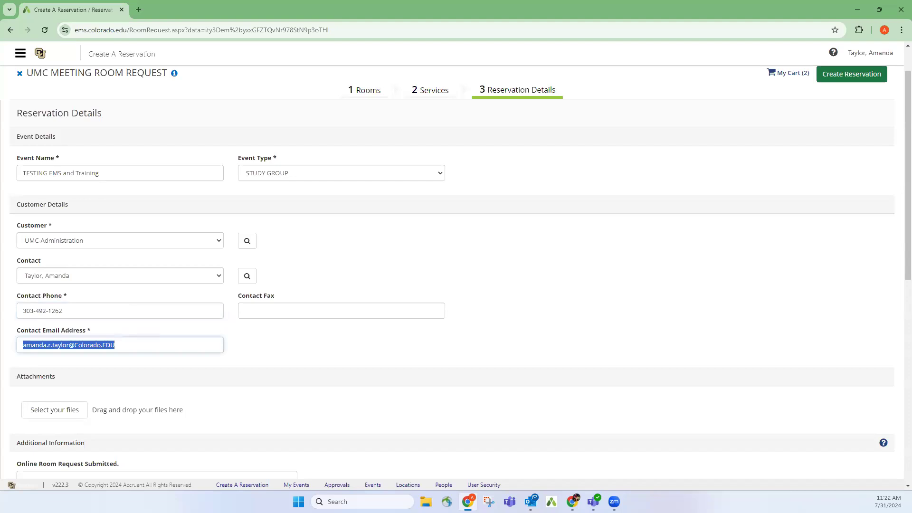
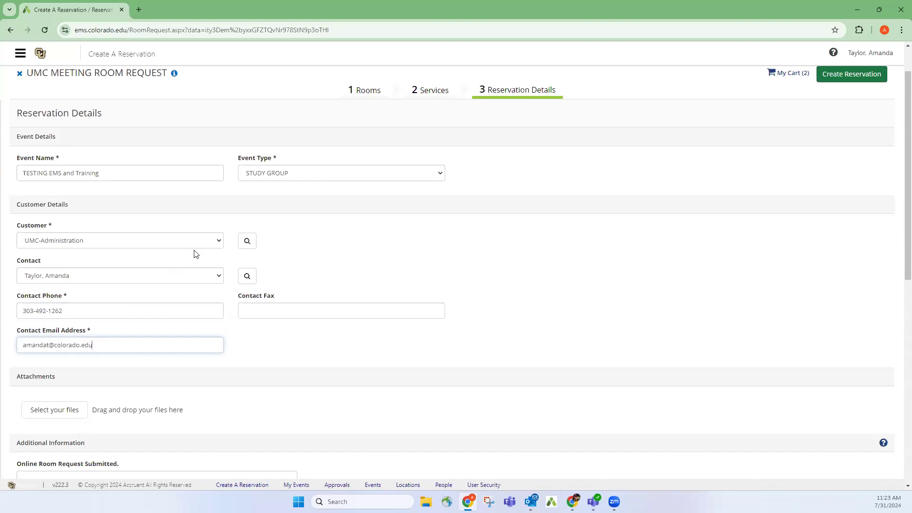
Set the group type to UCB UNIVERSITY DEPARTMENT.
scroll(232, 290, "down", 6)
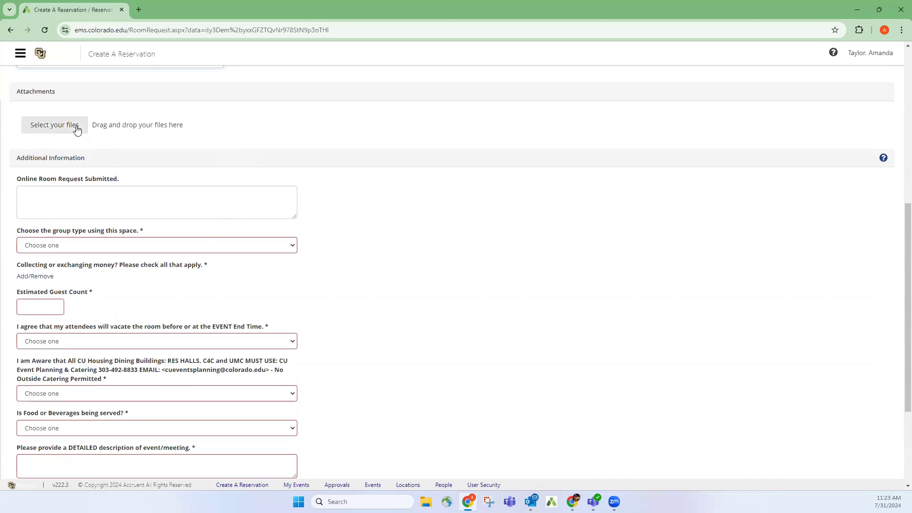
scroll(130, 172, "down", 1)
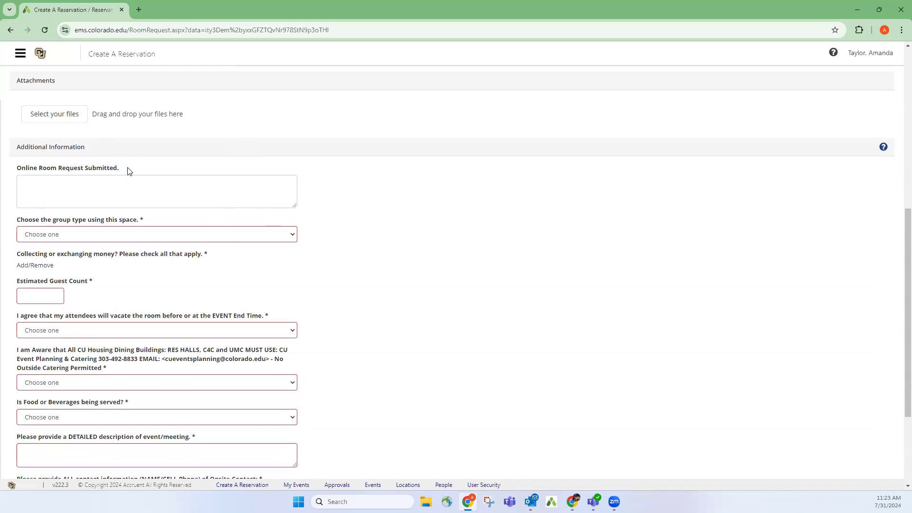
scroll(129, 172, "down", 2)
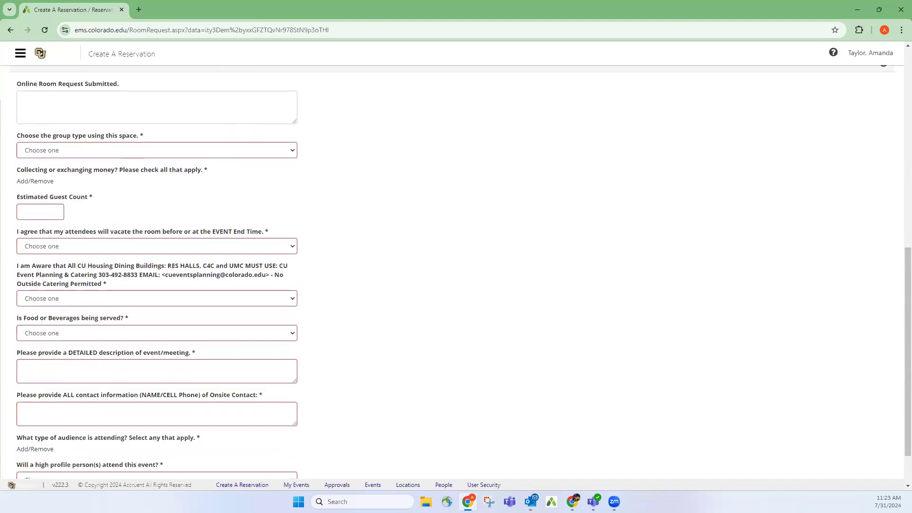
scroll(120, 151, "up", 2)
scroll(119, 151, "down", 4)
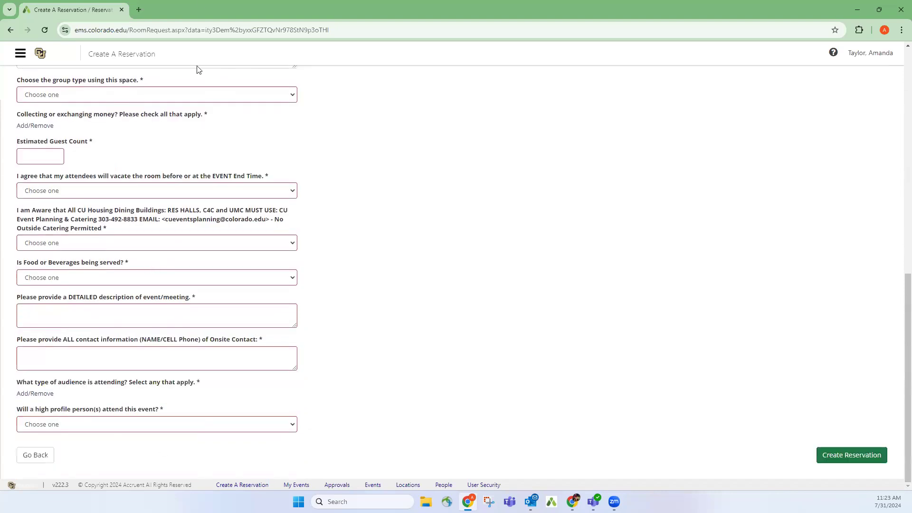
scroll(438, 126, "up", 2)
scroll(423, 176, "down", 2)
left_click(292, 99)
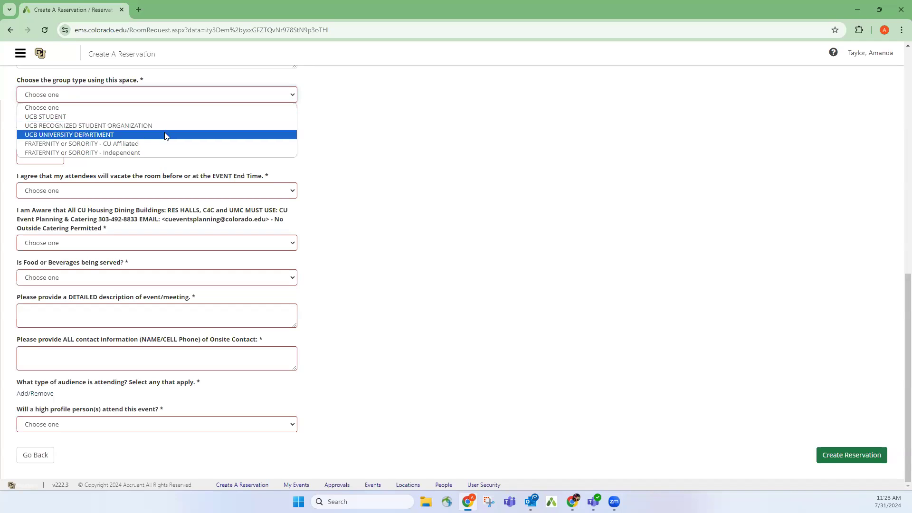
left_click(165, 135)
Mark the event as free to attend and private, invitation only.
left_click(48, 126)
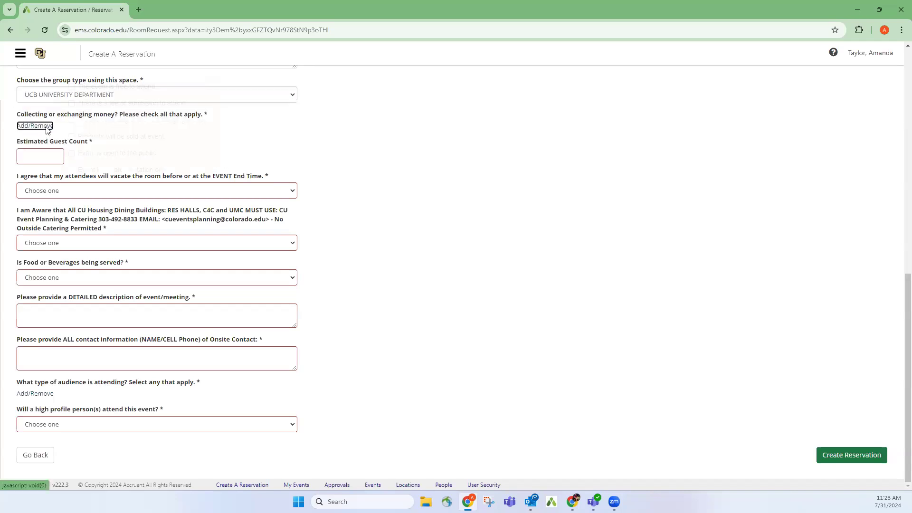
left_click(71, 86)
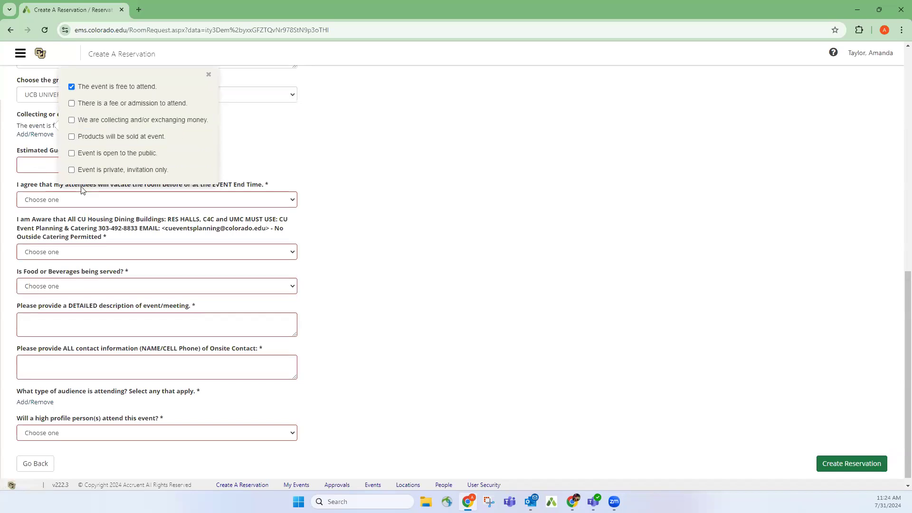
left_click(143, 171)
left_click(380, 176)
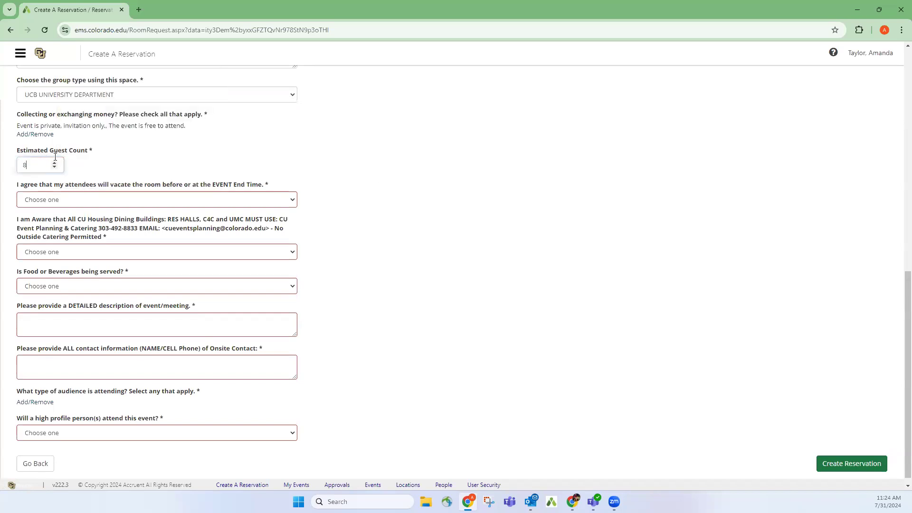
Answer YES to vacating the room by the end time and Yes to catering awareness.
left_click(60, 200)
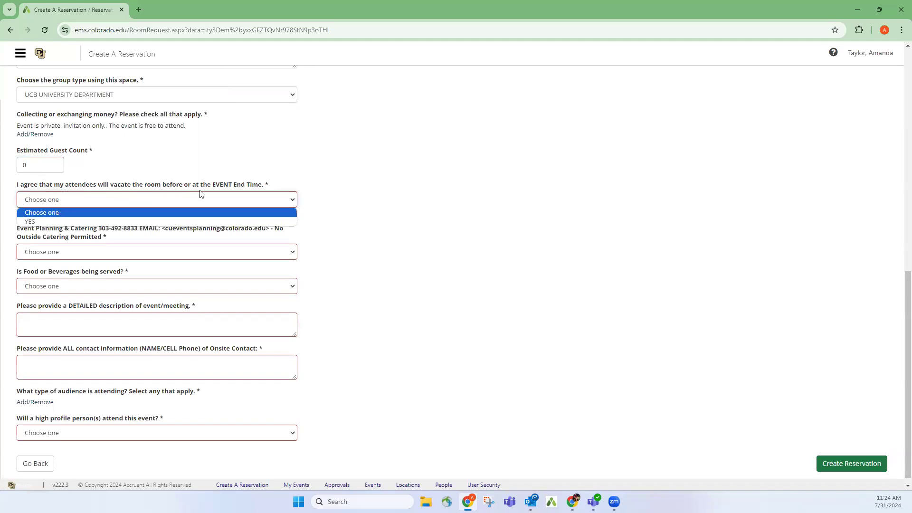
left_click(48, 222)
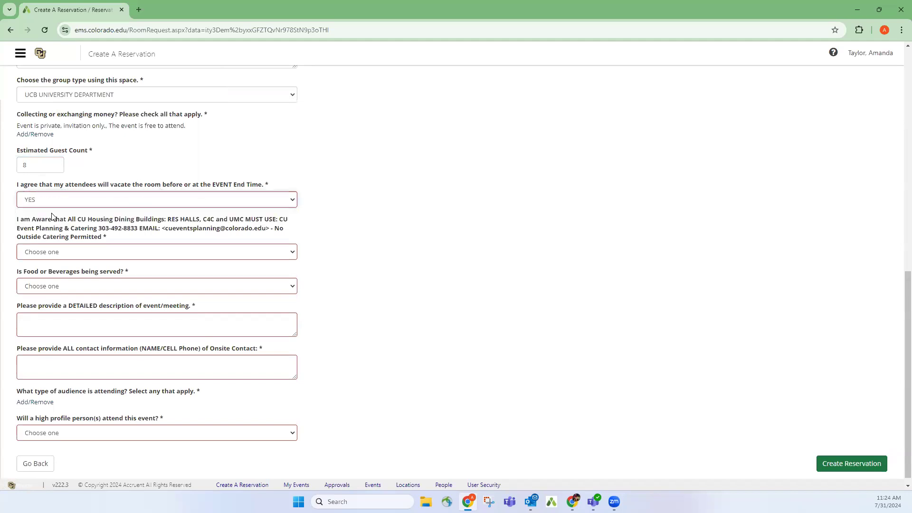
left_click(100, 254)
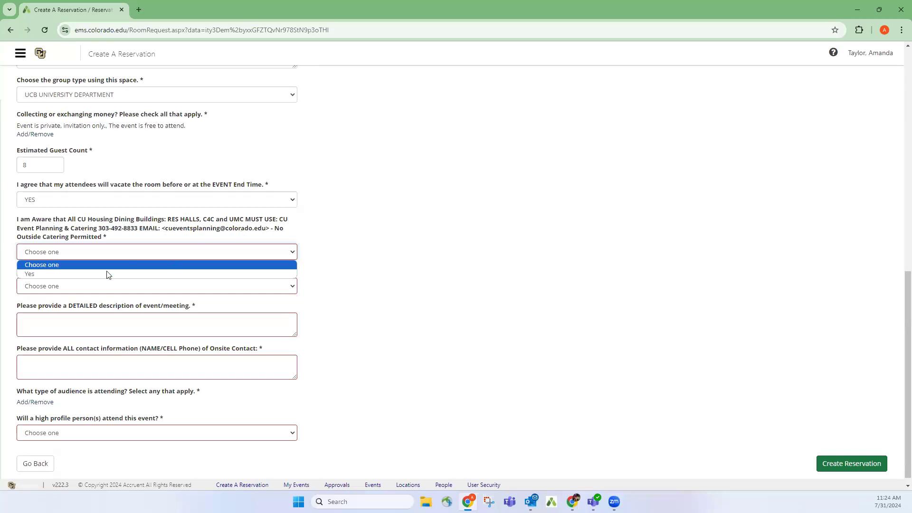
left_click(86, 274)
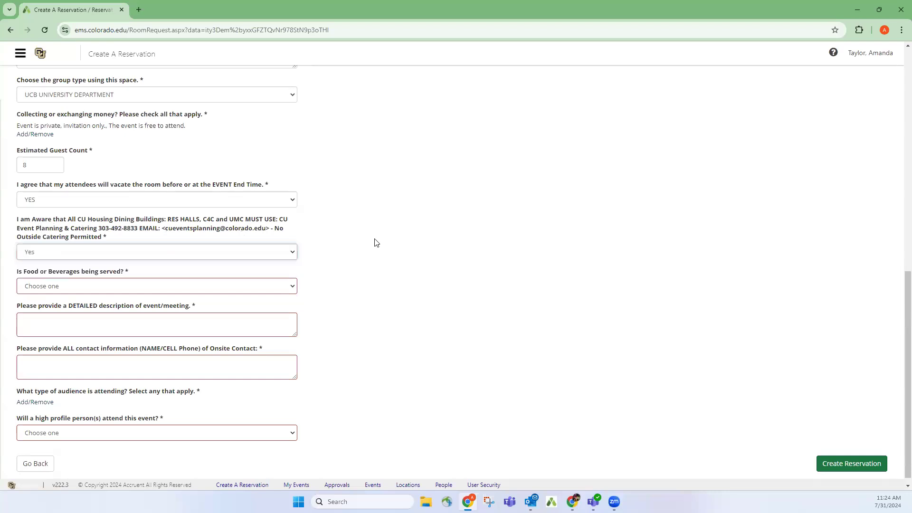
left_click(77, 287)
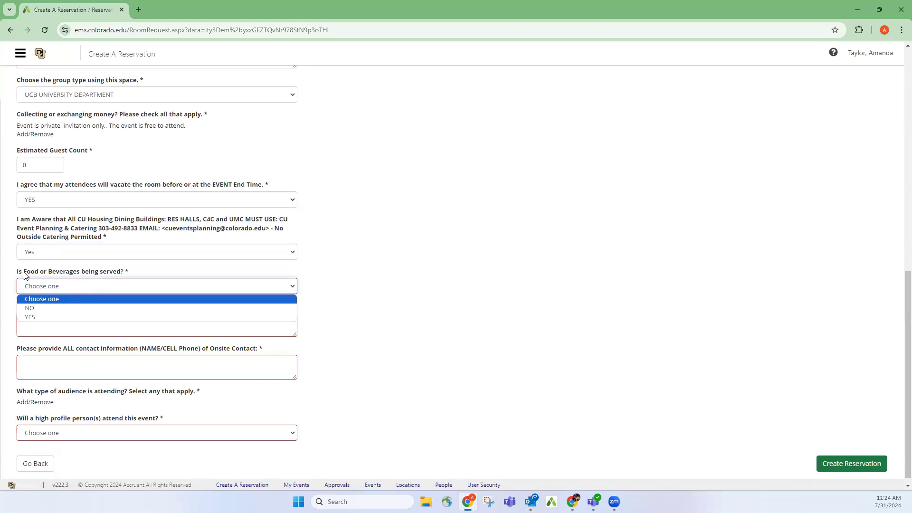
Answer NO to food or beverages and describe the event as 'testing the system and training'.
left_click(98, 307)
left_click(68, 316)
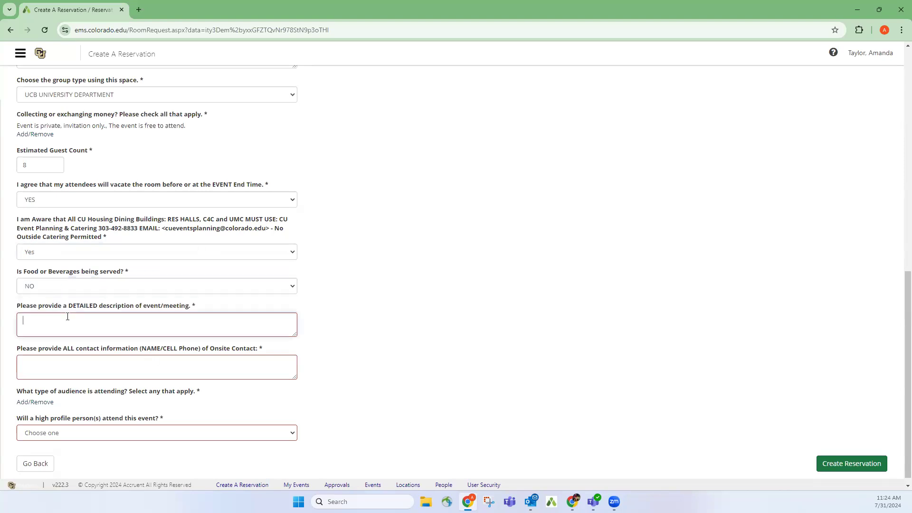
type("testing the")
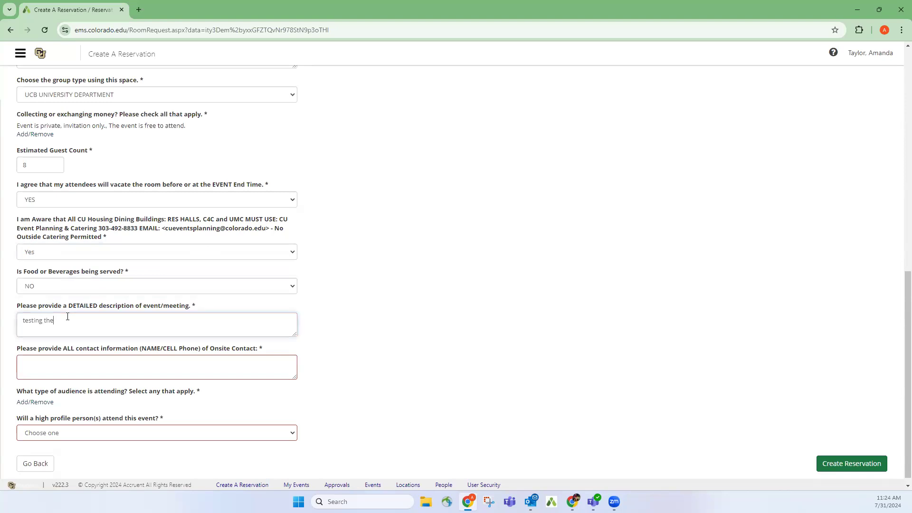
type(" system and training")
Enter the onsite contact's full name and phone number in the contact information box.
left_click(69, 361)
type("afasdfsdfasdf")
key("ctrl+a")
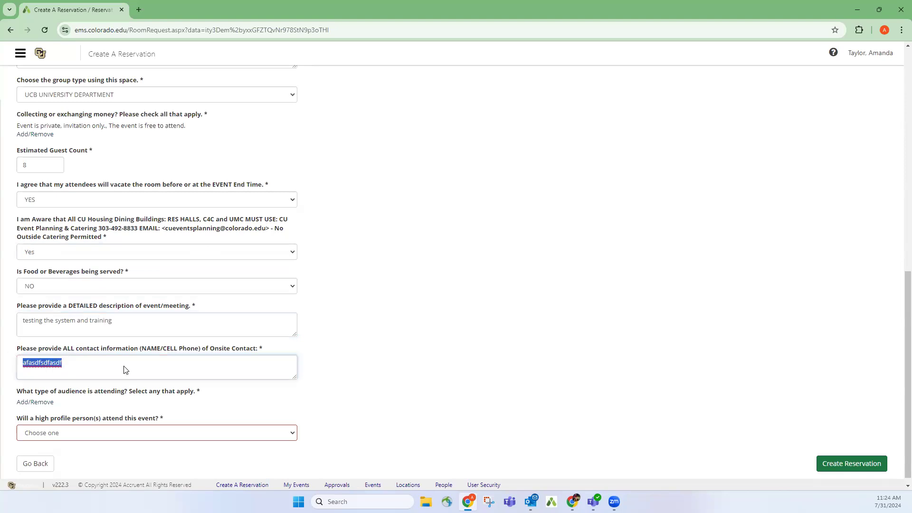
type("amanda t")
key("BackSpace")
key("BackSpace")
key("BackSpace")
key("BackSpace")
key("BackSpace")
key("BackSpace")
key("BackSpace")
key("BackSpace")
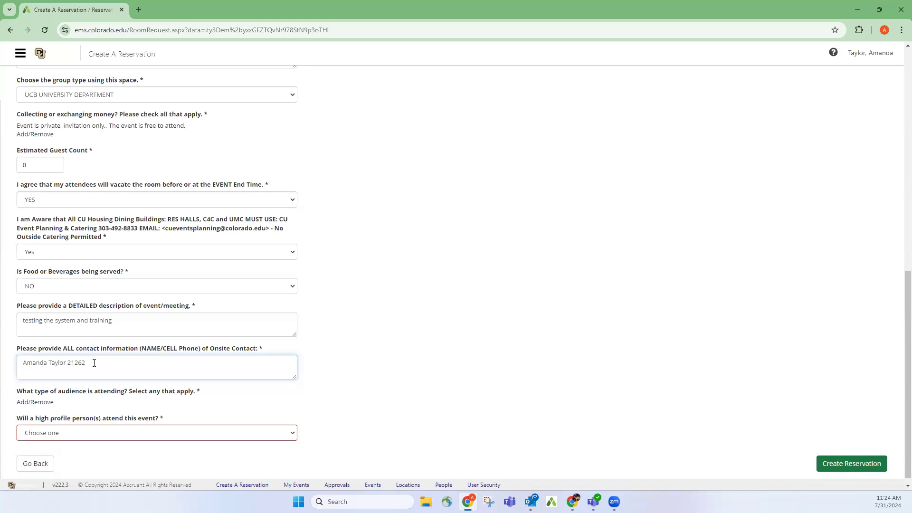
left_click_drag(85, 362, 66, 362)
Set the audience to Student, Faculty and Staff and answer NO to high-profile attendees.
left_click(29, 402)
left_click(75, 359)
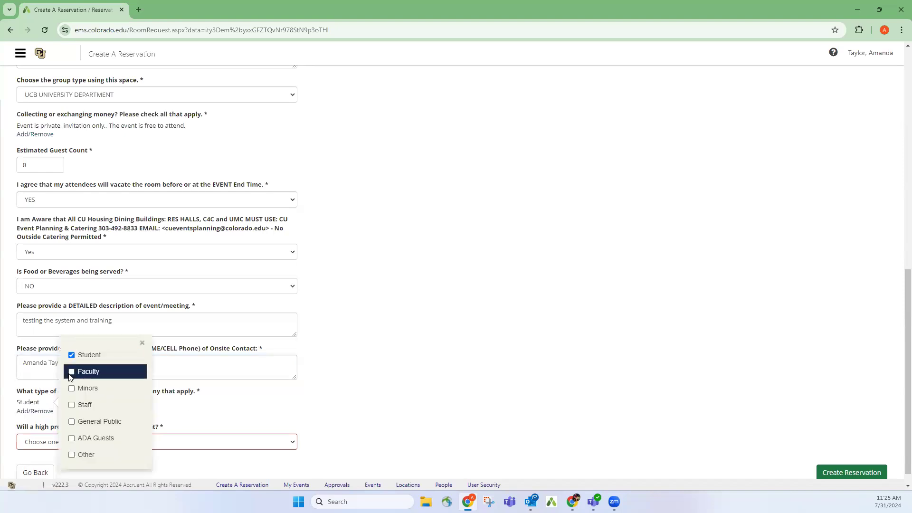
left_click(73, 373)
left_click(72, 407)
left_click(283, 455)
left_click(160, 445)
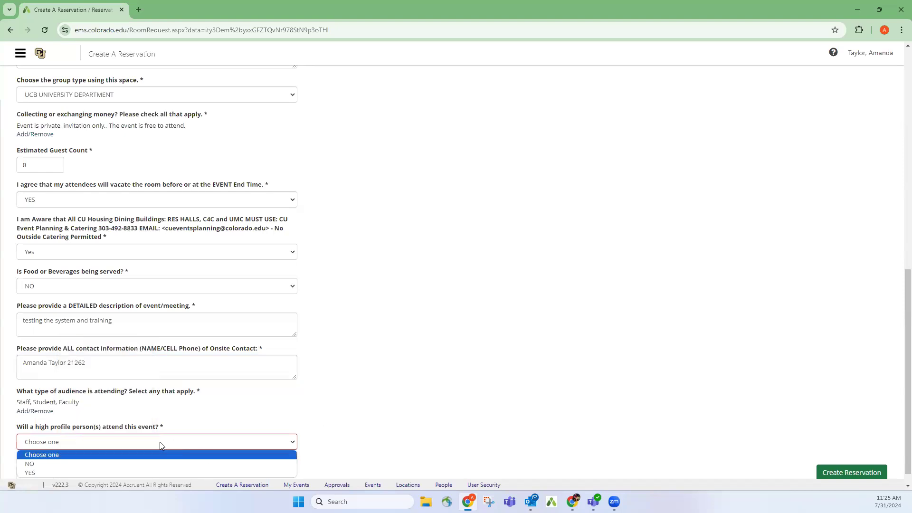
left_click(83, 463)
Change food or beverages to YES, catered by CU Event Planning and Catering.
left_click(180, 287)
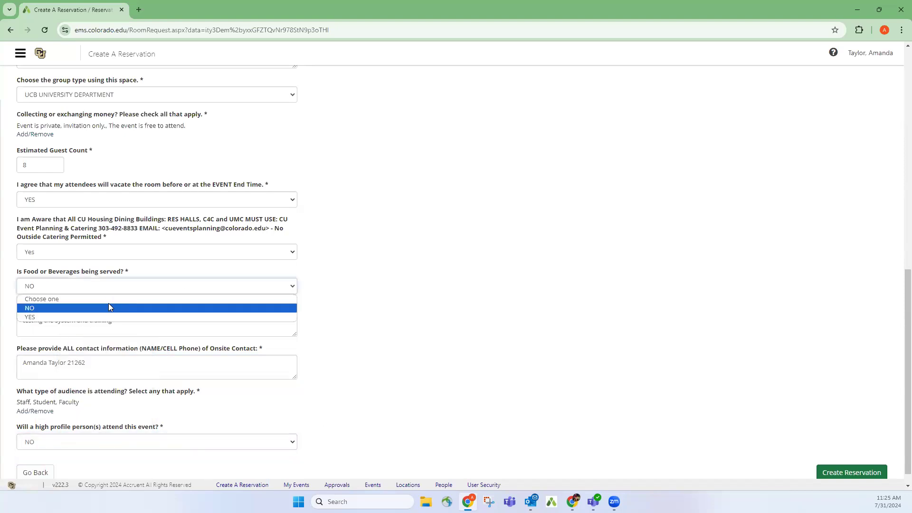
left_click(106, 317)
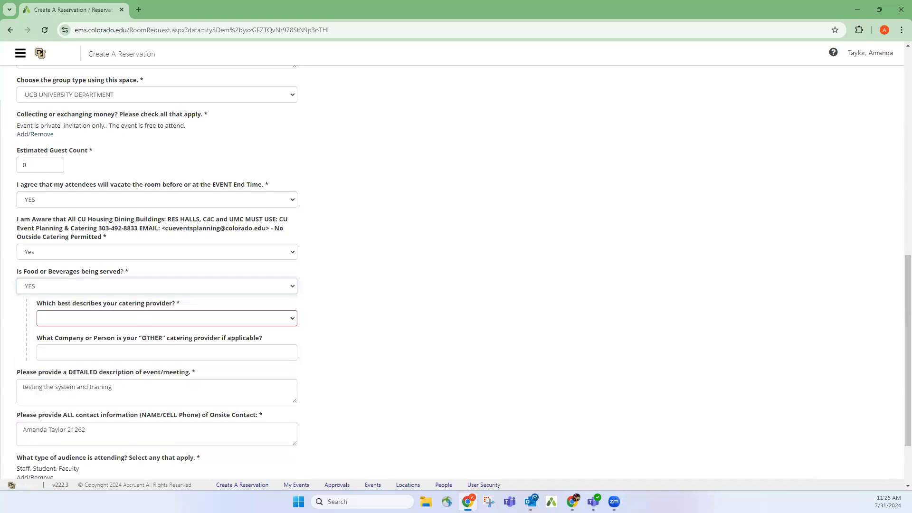
left_click(188, 319)
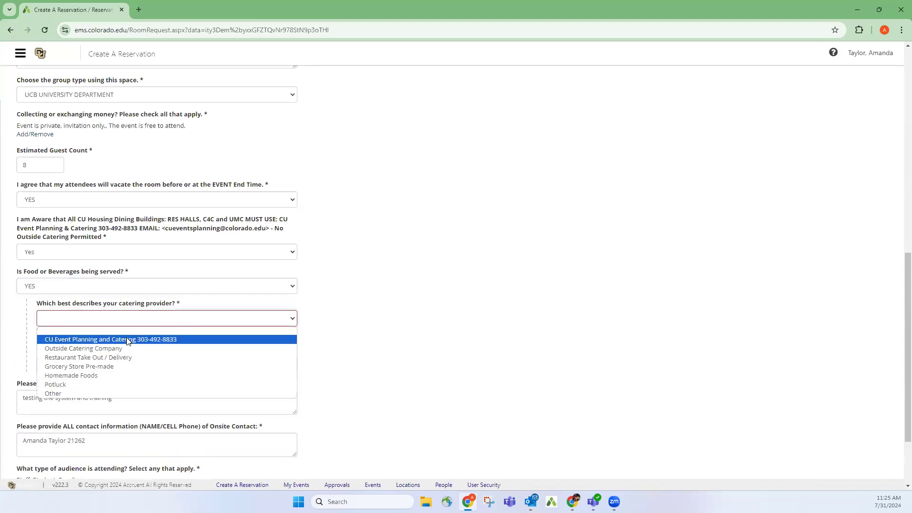
left_click(129, 339)
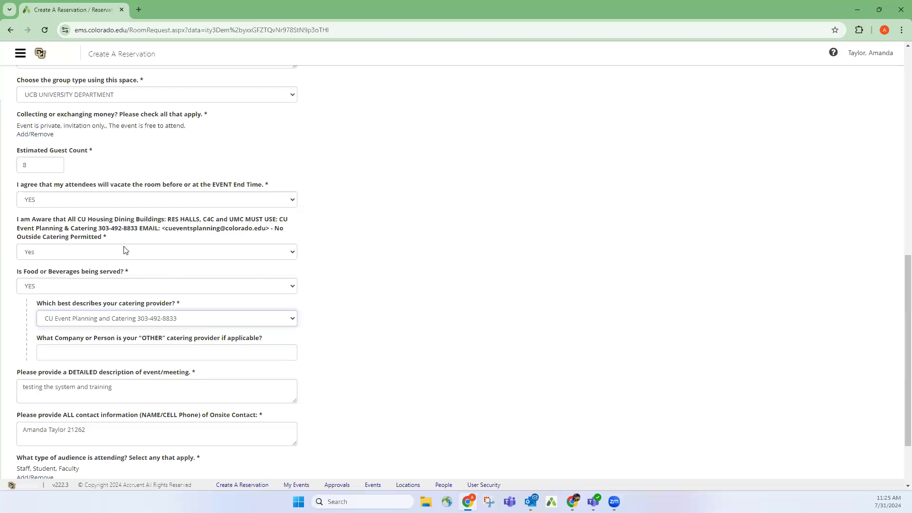
Start appending '- NOT A RESERVATION' to the end of the event name.
scroll(104, 216, "up", 10)
left_click(120, 215)
type("- NOTE")
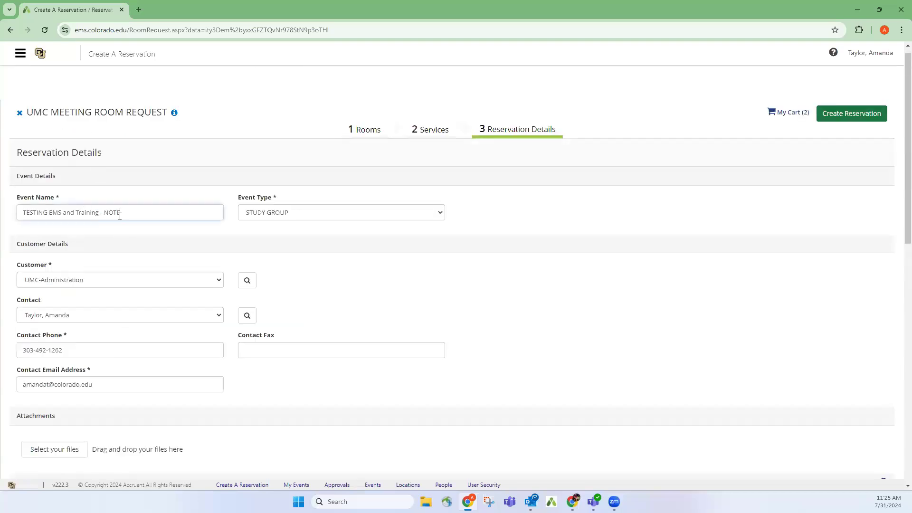
type("REE")
type("SERVATION")
Set the event type to MEETING and submit the request with Create Reservation.
left_click(344, 218)
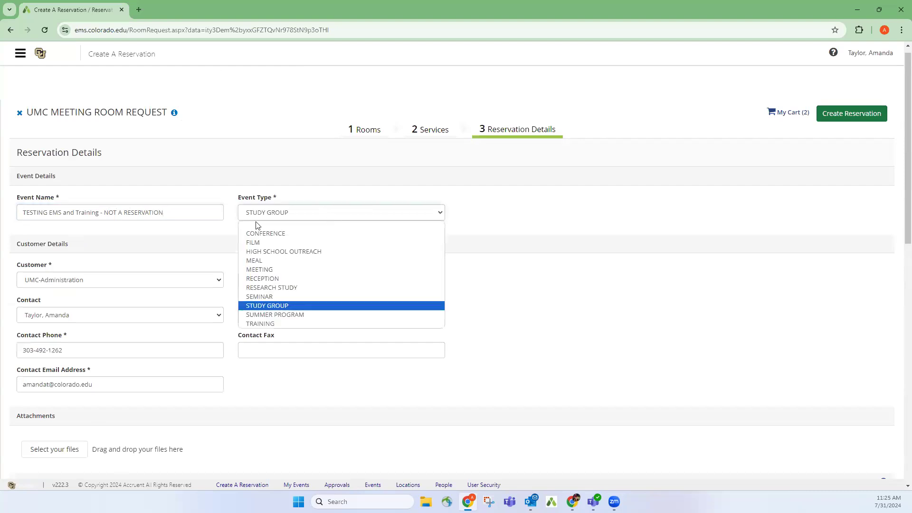
left_click(278, 269)
scroll(494, 308, "down", 15)
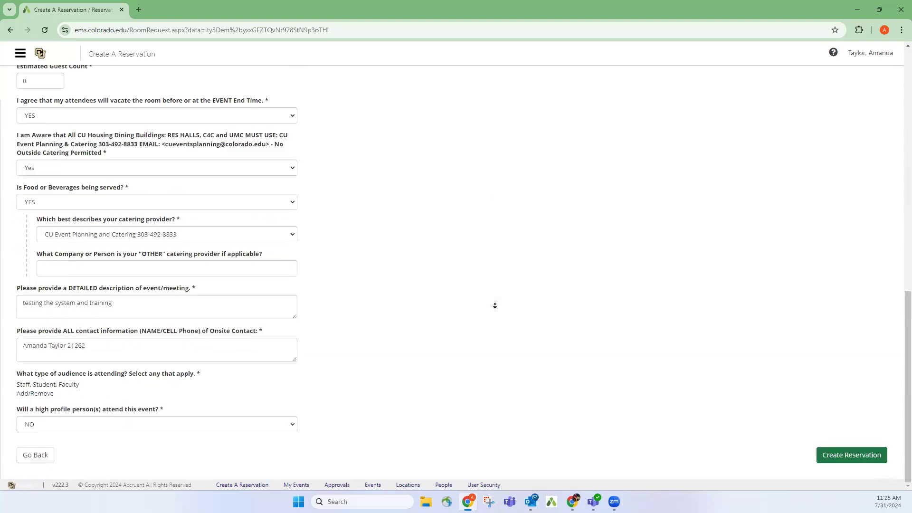
left_click(854, 463)
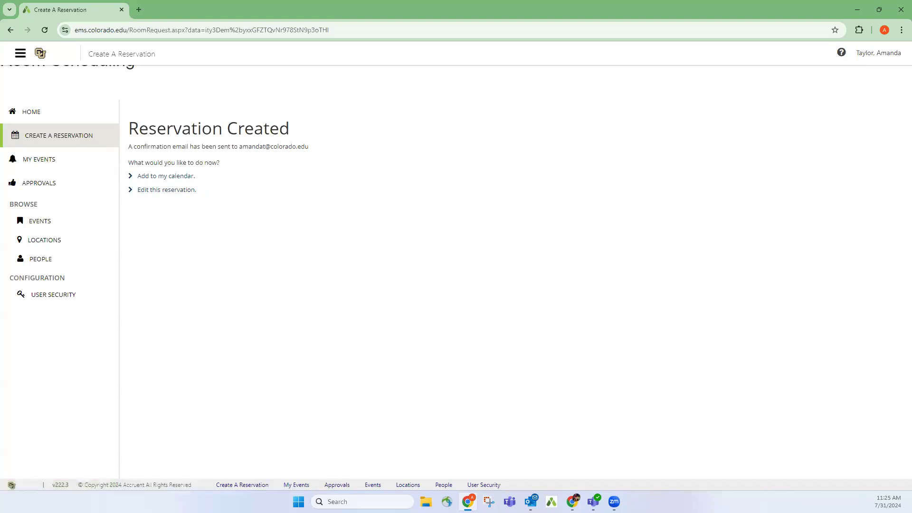
Switch to Outlook to view the UMC Meeting Room REQUEST confirmation email.
left_click(531, 502)
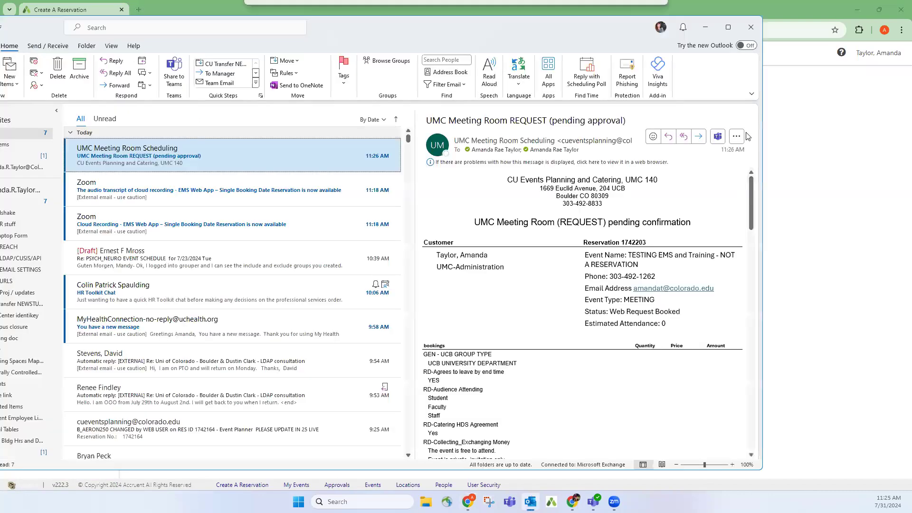
Maximize Outlook and highlight the catering office address and the pending confirmation title.
left_click(729, 31)
scroll(737, 337, "down", 5)
scroll(737, 337, "down", 6)
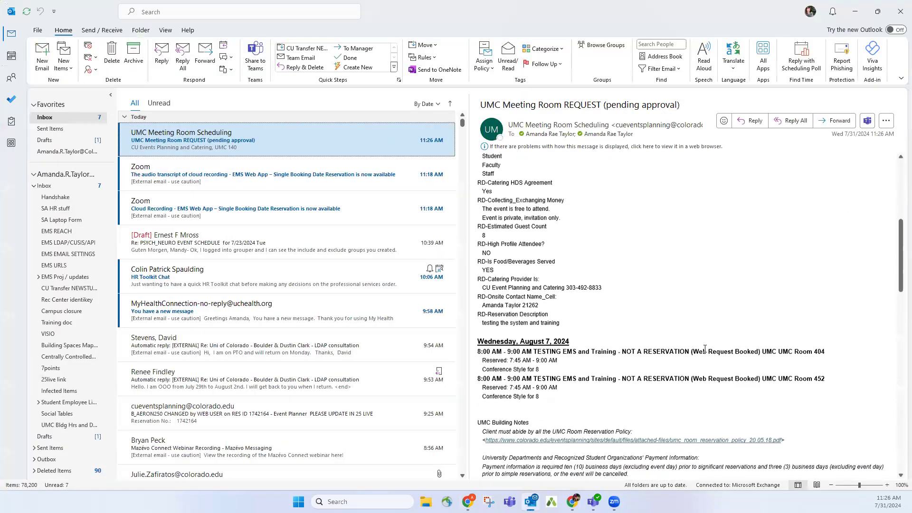
scroll(832, 327, "up", 8)
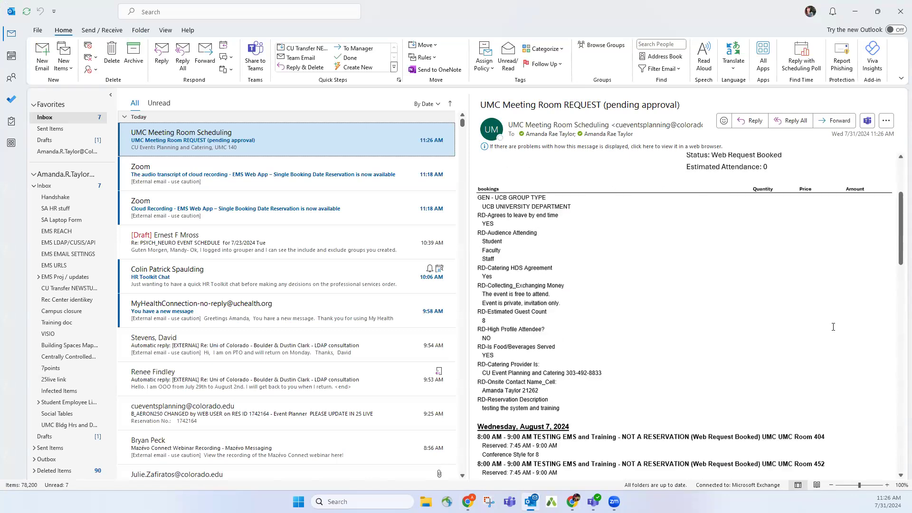
scroll(760, 266, "up", 1)
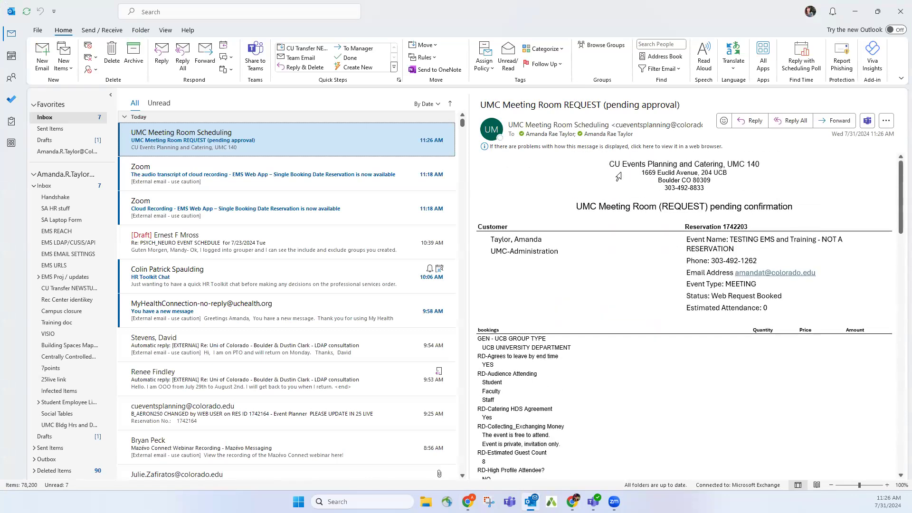
left_click_drag(609, 161, 744, 190)
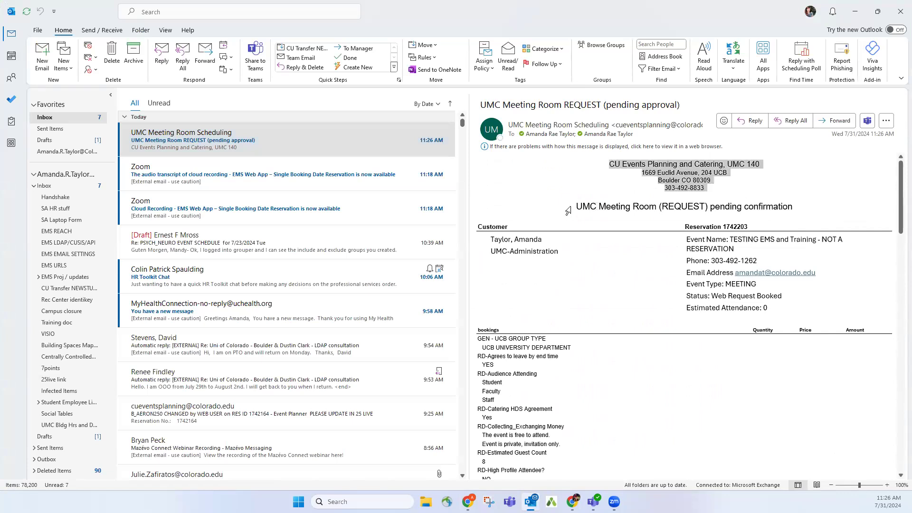
left_click(802, 209)
triple_click(801, 210)
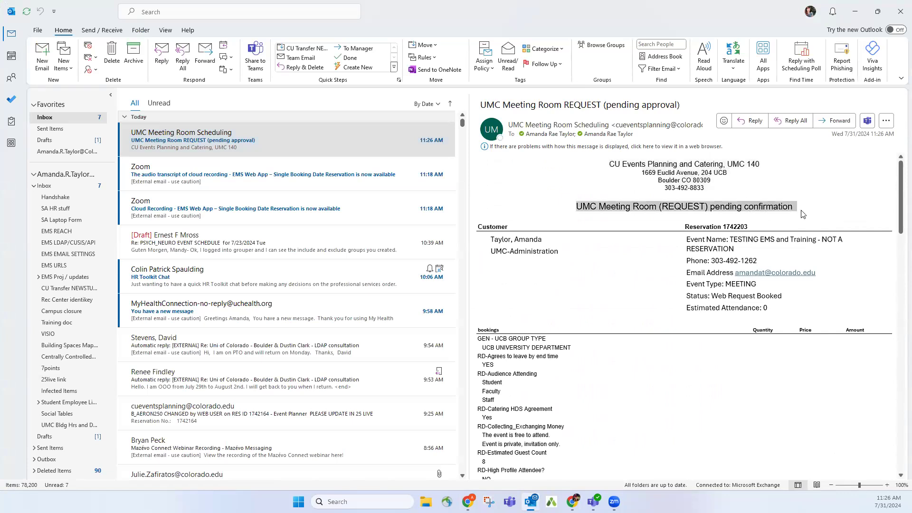
Highlight the Room 404 booking line and Web Request Booked status, then minimize Outlook.
scroll(760, 304, "down", 4)
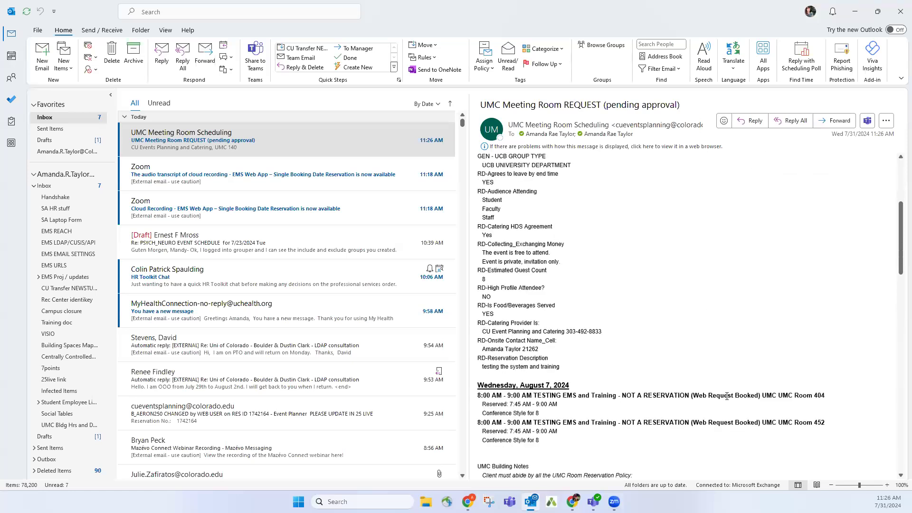
triple_click(726, 396)
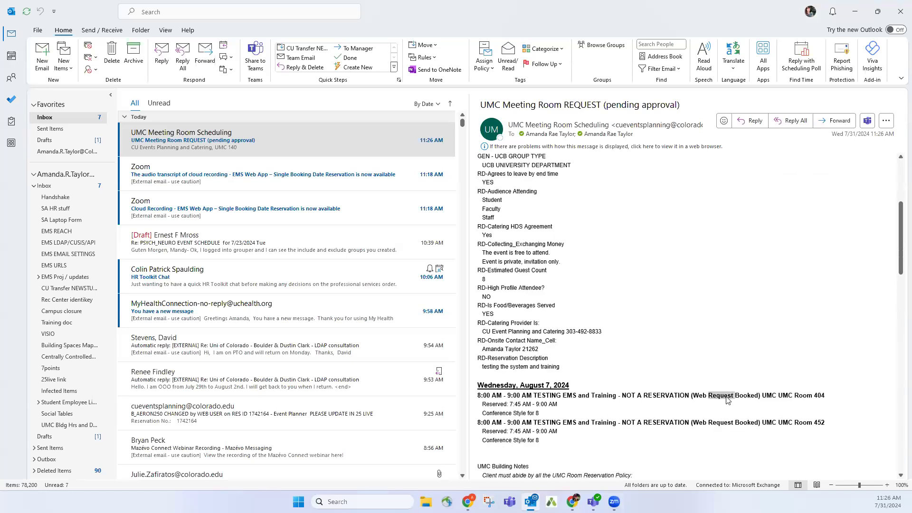
left_click(726, 422)
scroll(530, 243, "up", 5)
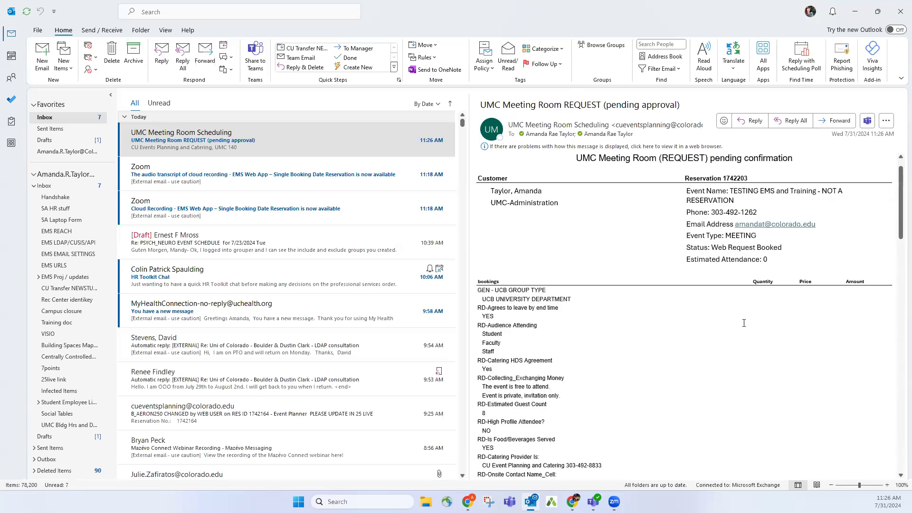
scroll(658, 378, "down", 2)
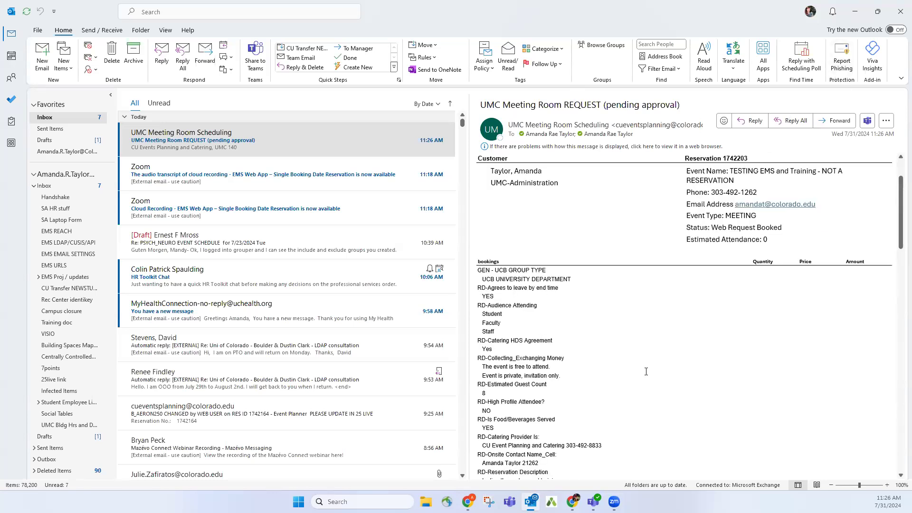
scroll(563, 285, "down", 5)
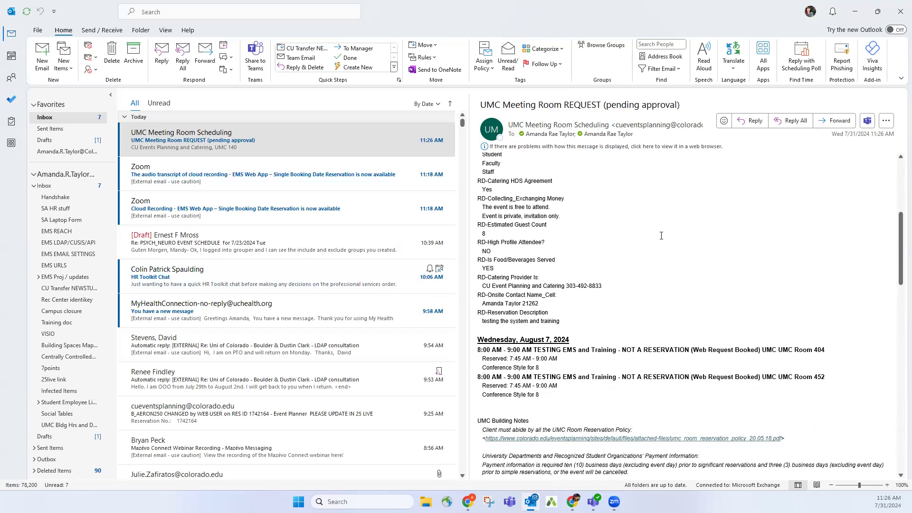
double_click(726, 349)
triple_click(712, 348)
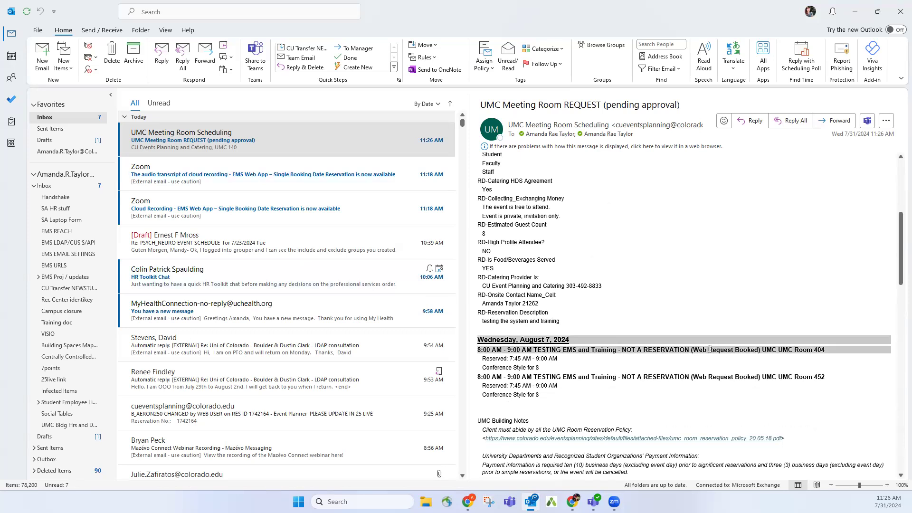
scroll(739, 257, "up", 10)
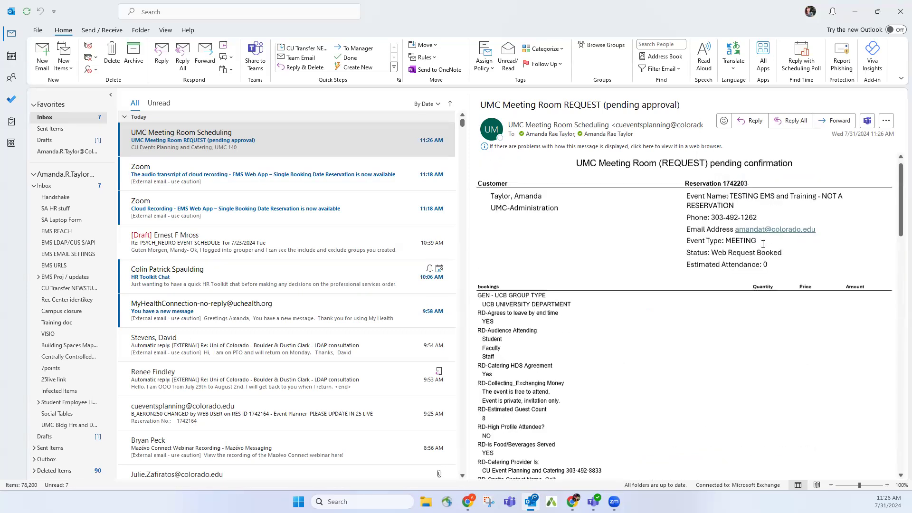
left_click_drag(786, 299, 711, 298)
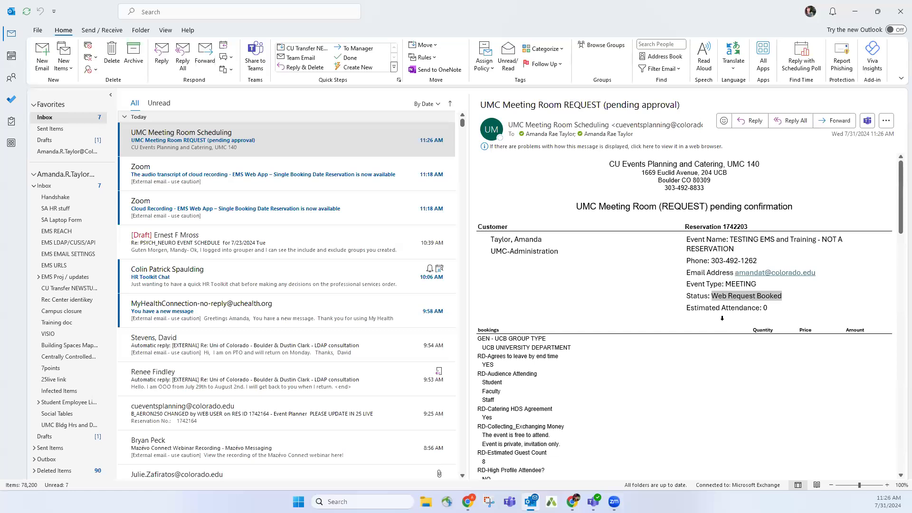
scroll(714, 299, "down", 3)
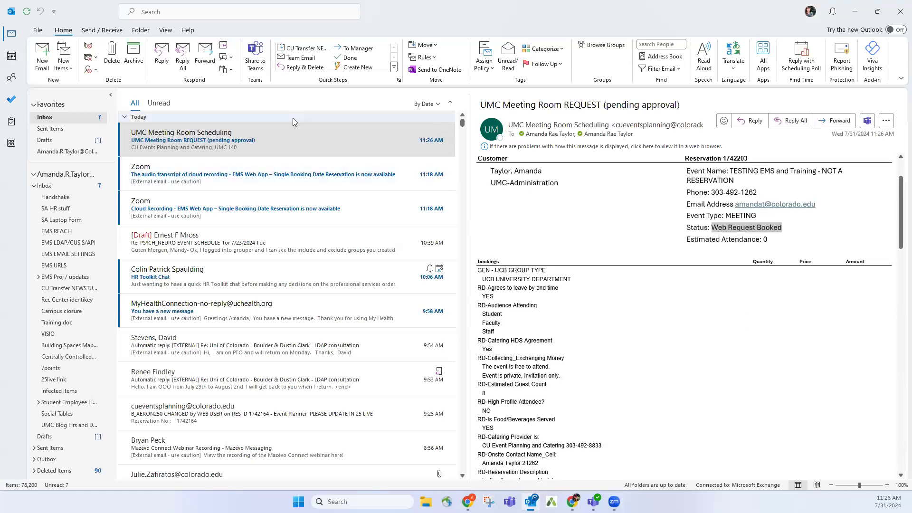
left_click(854, 19)
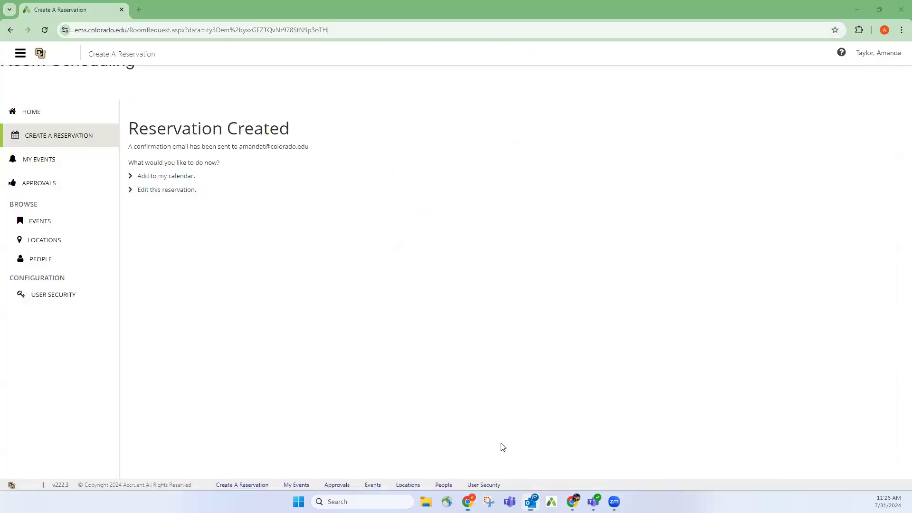